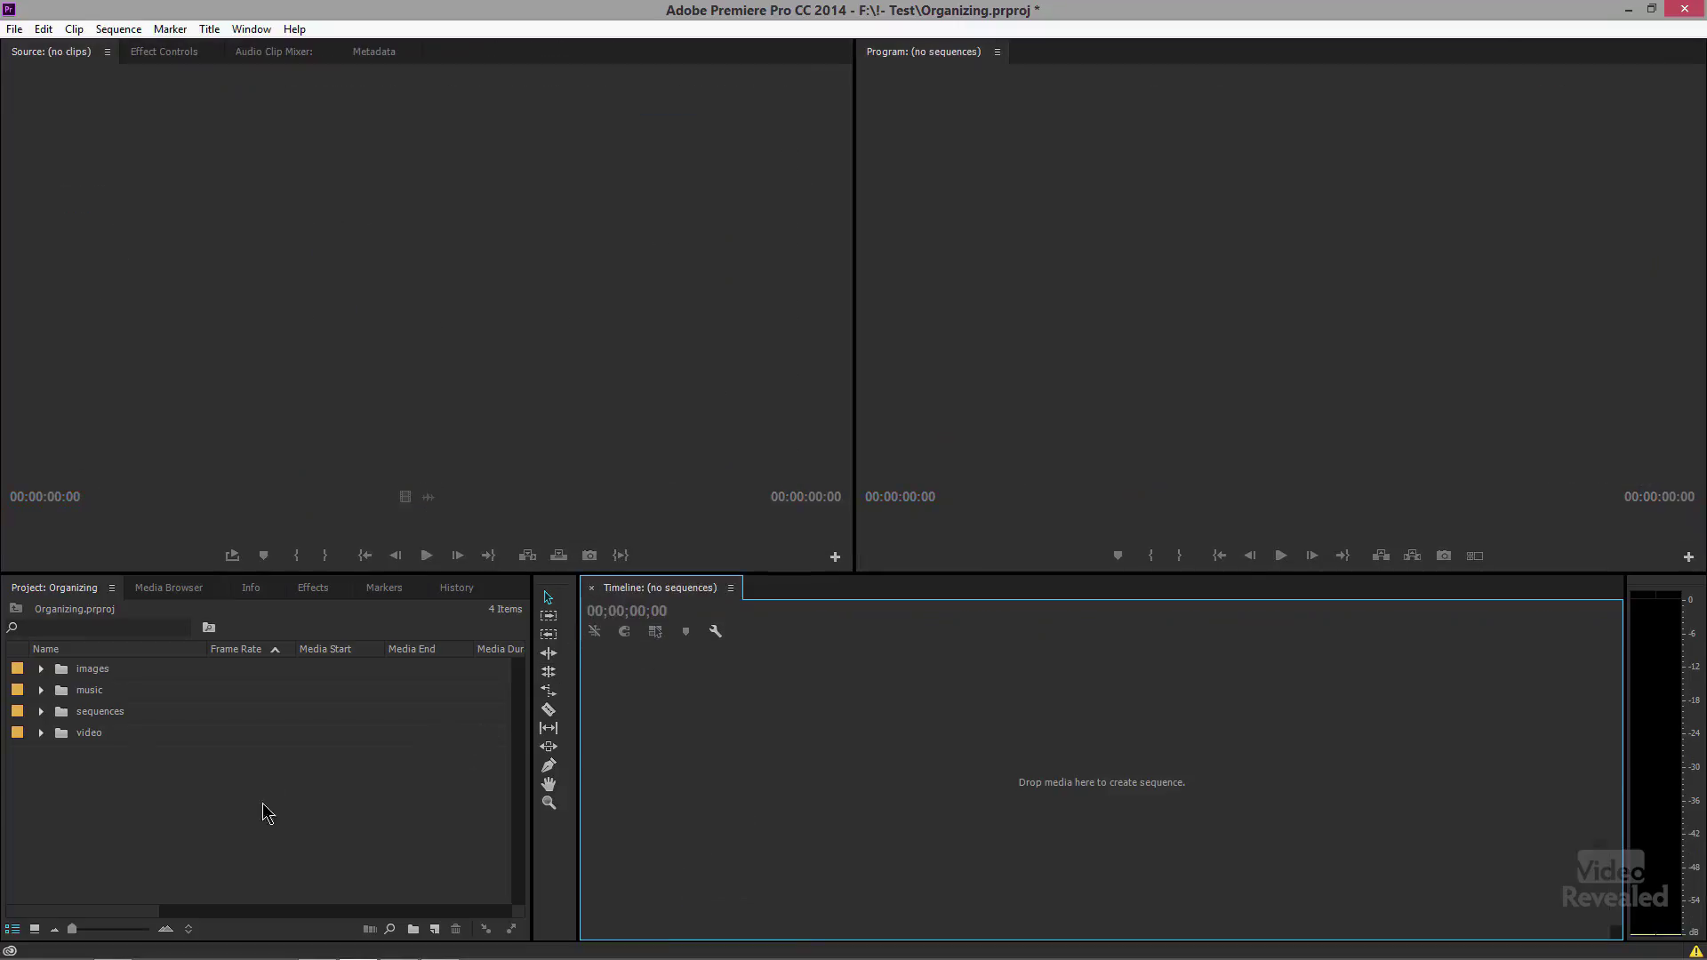
Step: Expand the video folder and open it as a floating bin in thumbnail view
click(141, 787)
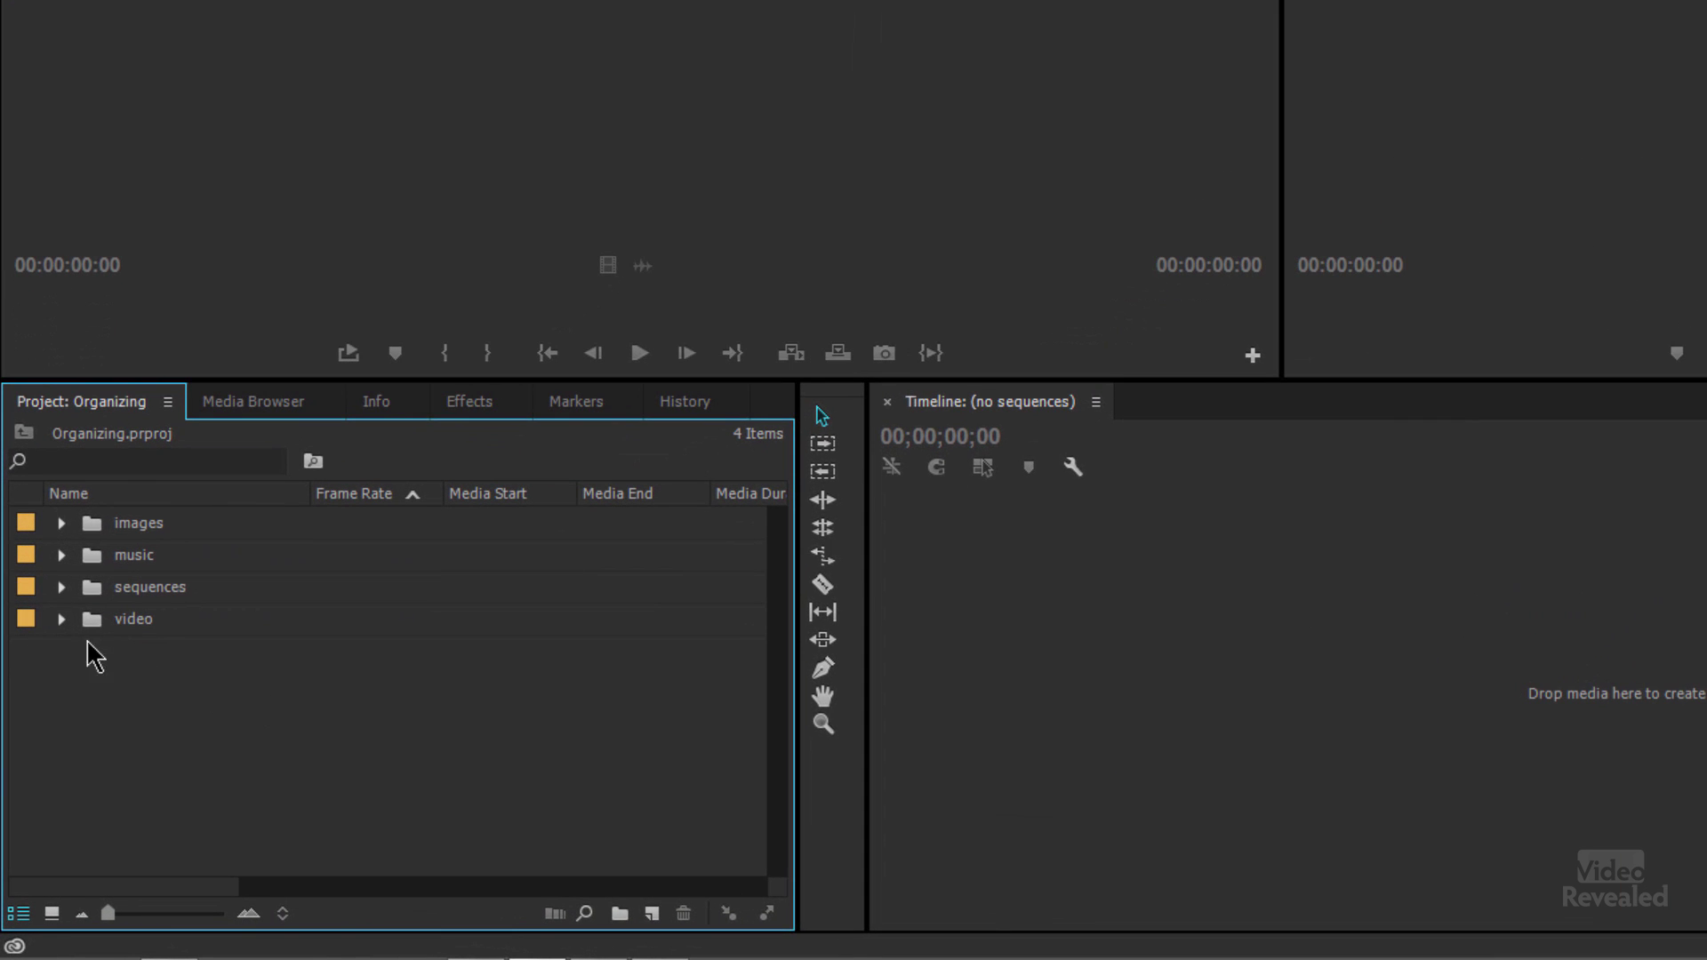
click(62, 620)
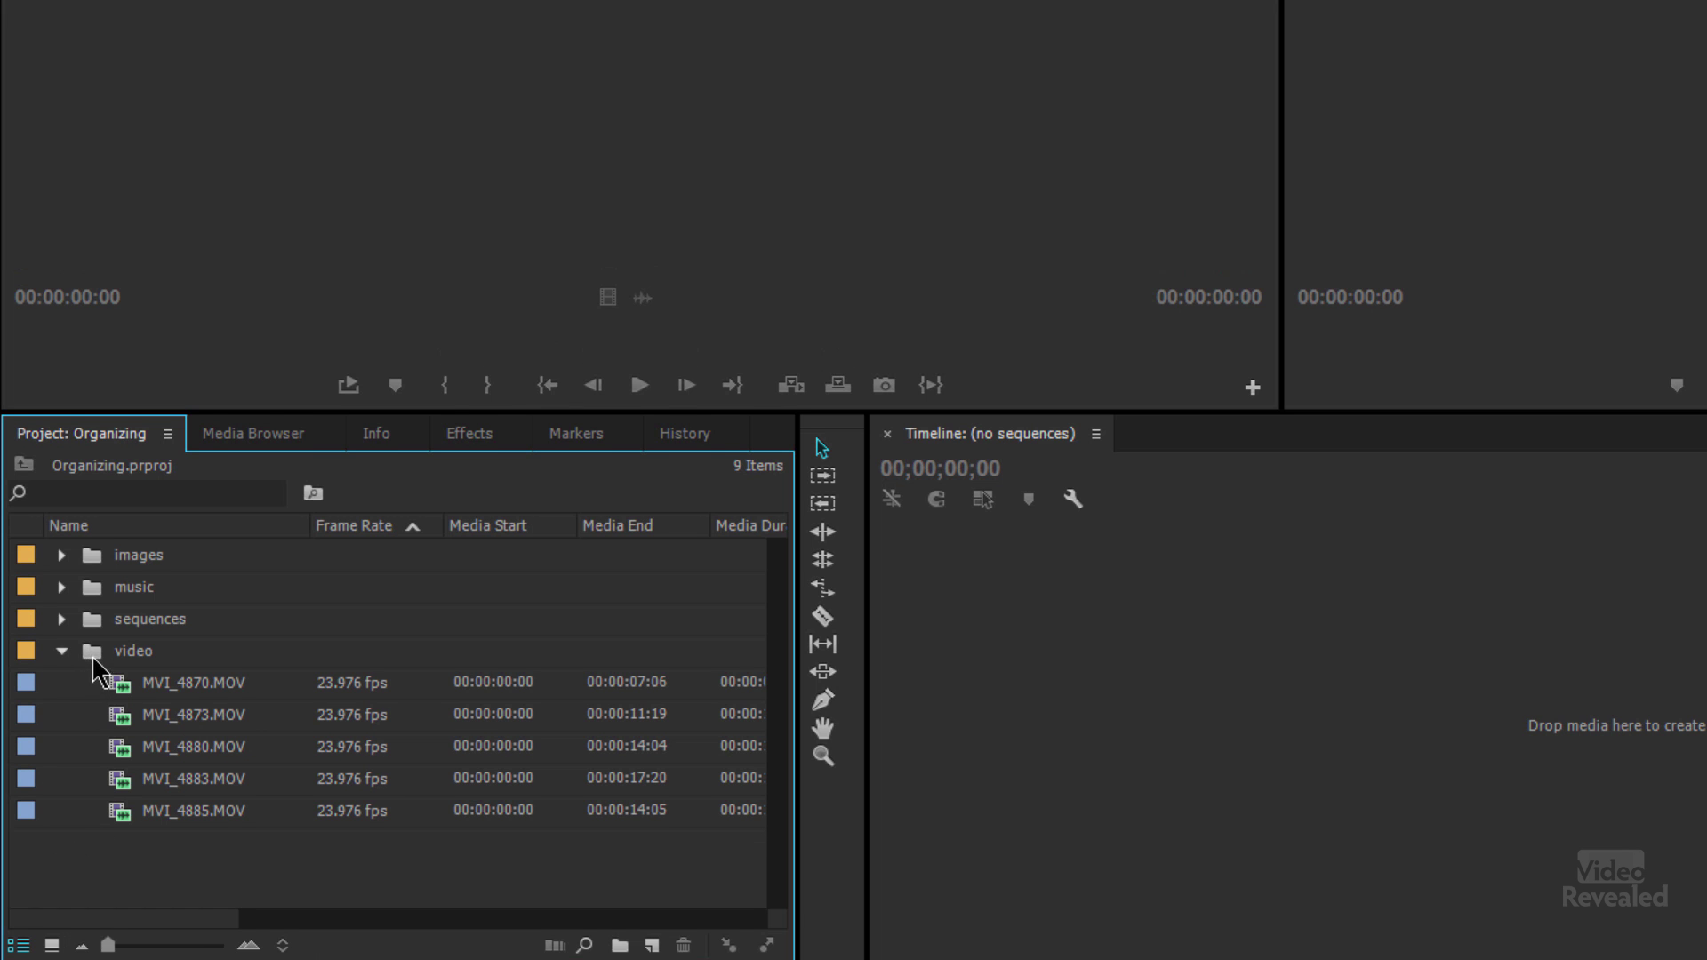
double_click(93, 658)
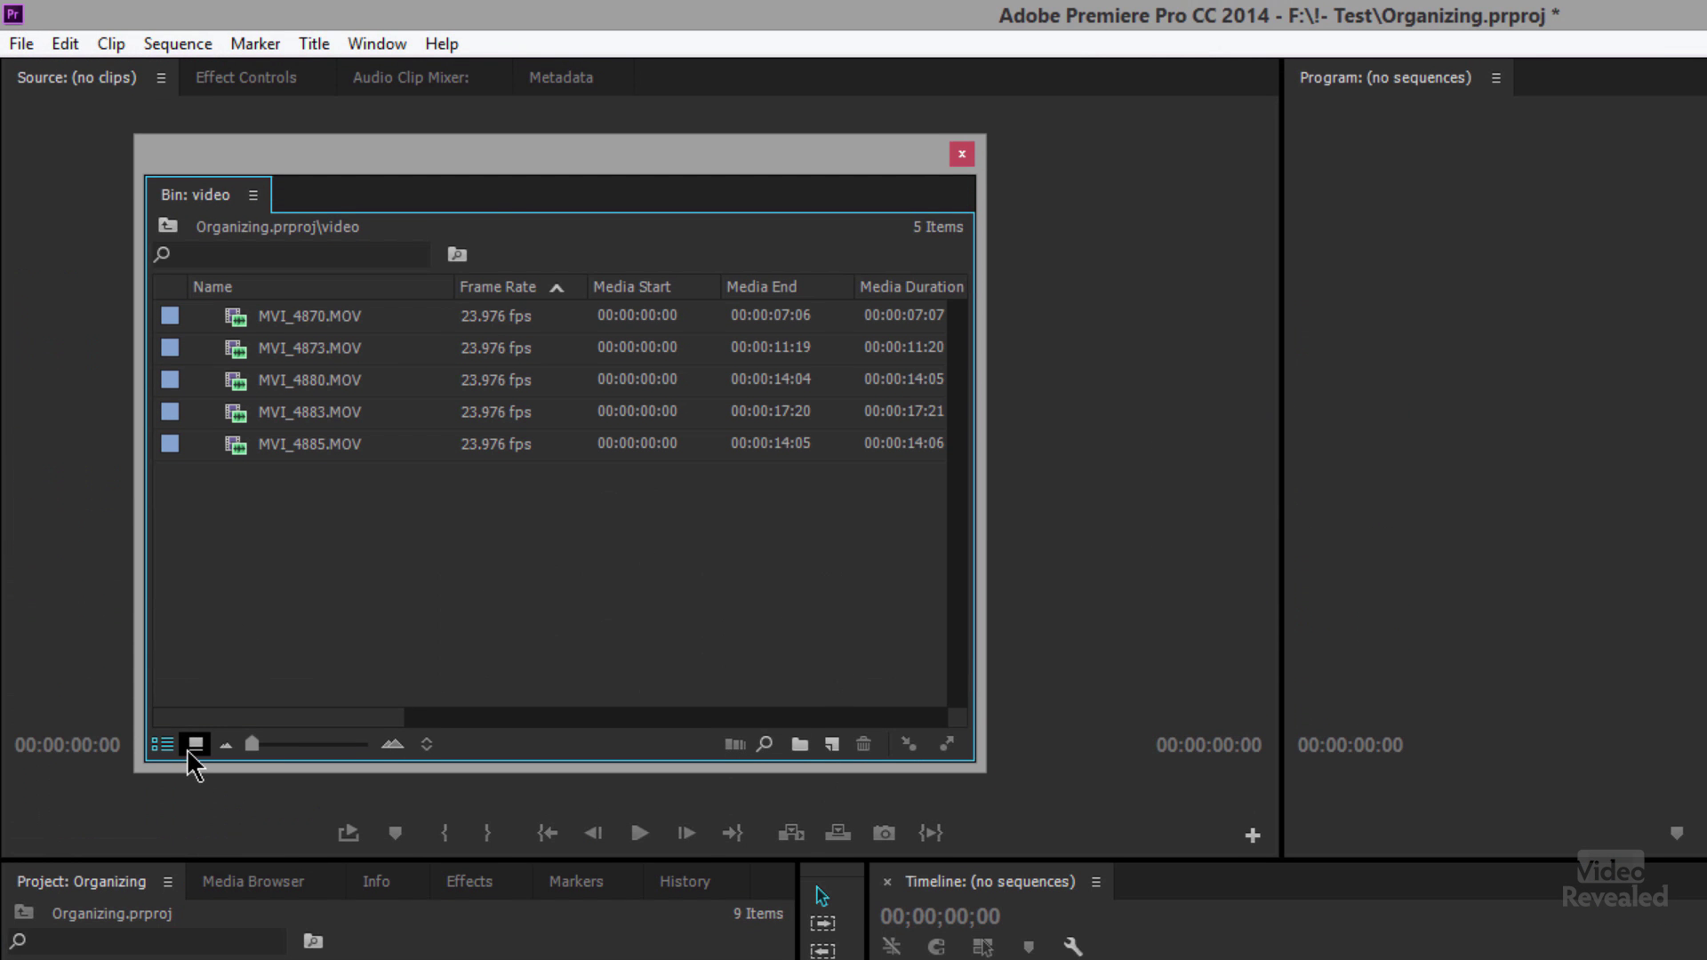
click(192, 749)
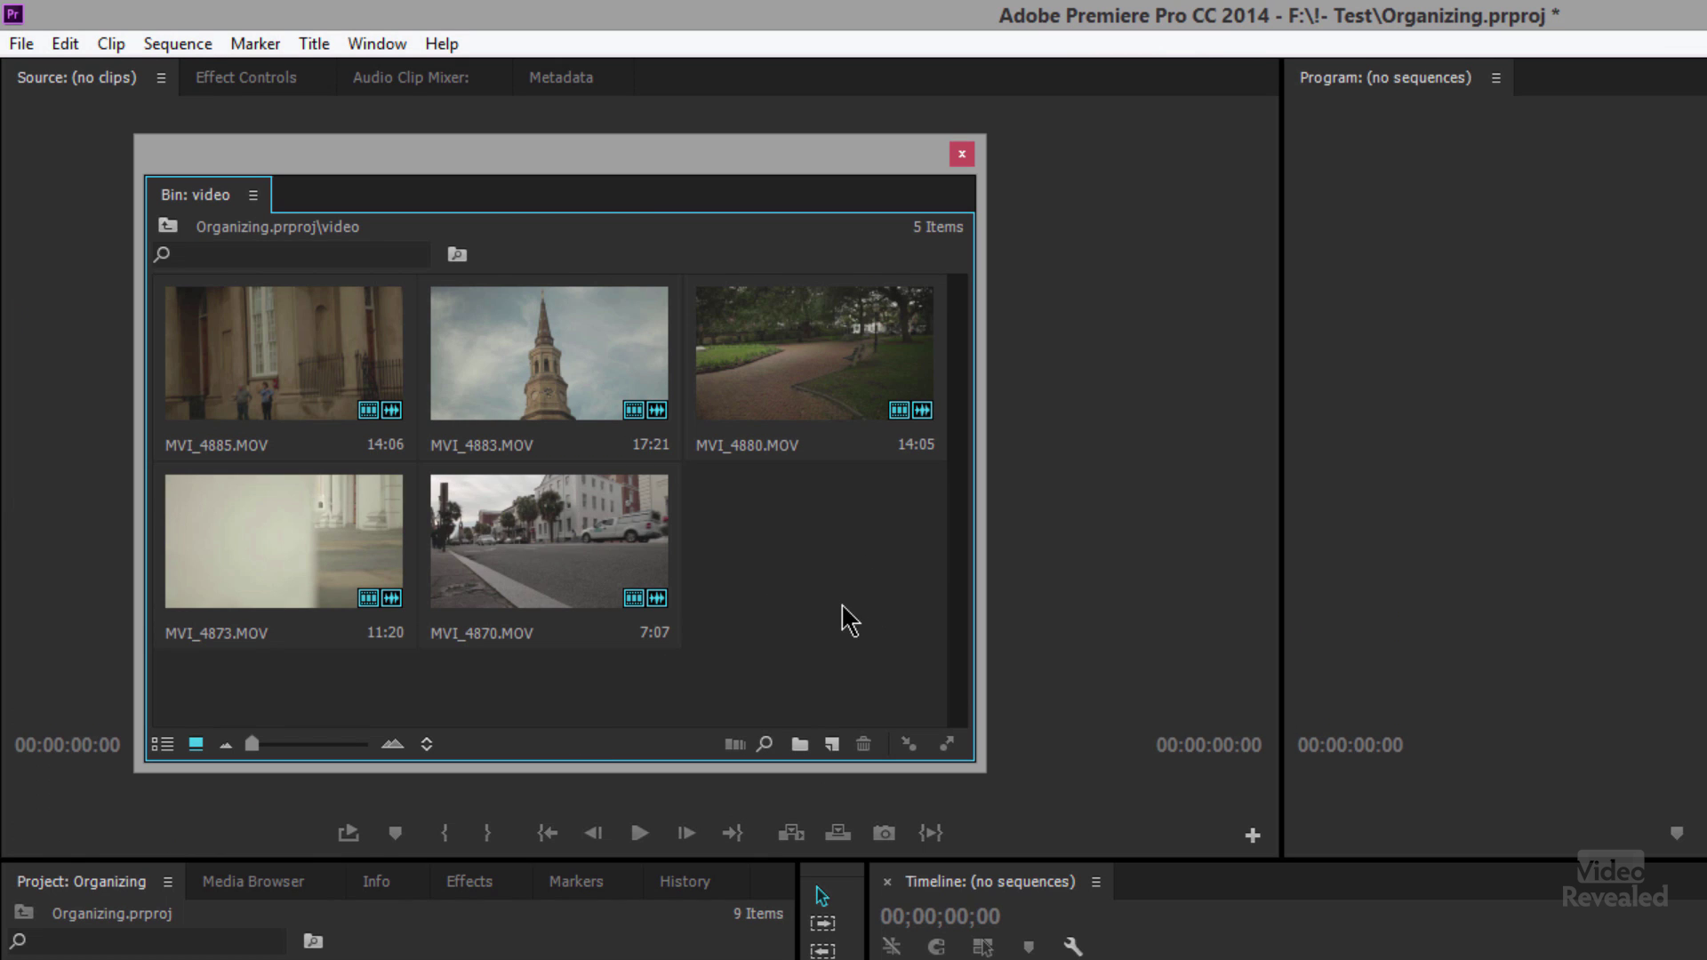
Step: Close the floating bin and open the video bin in place, showing its five clips as icons
click(962, 155)
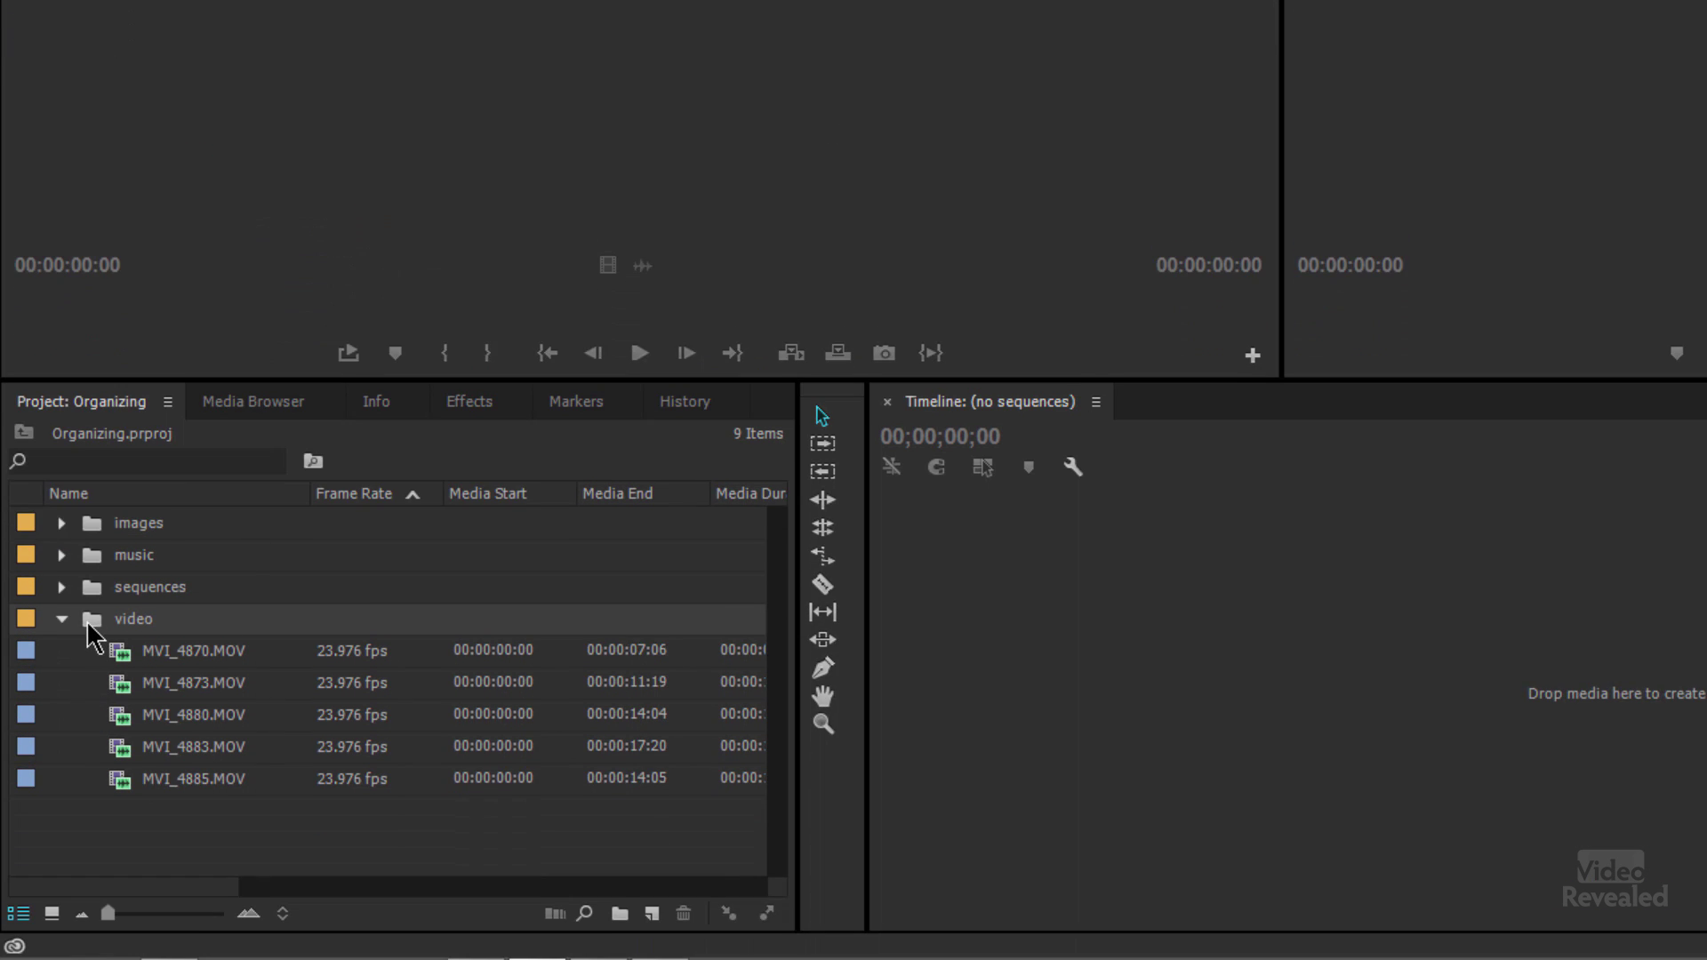
double_click(90, 623)
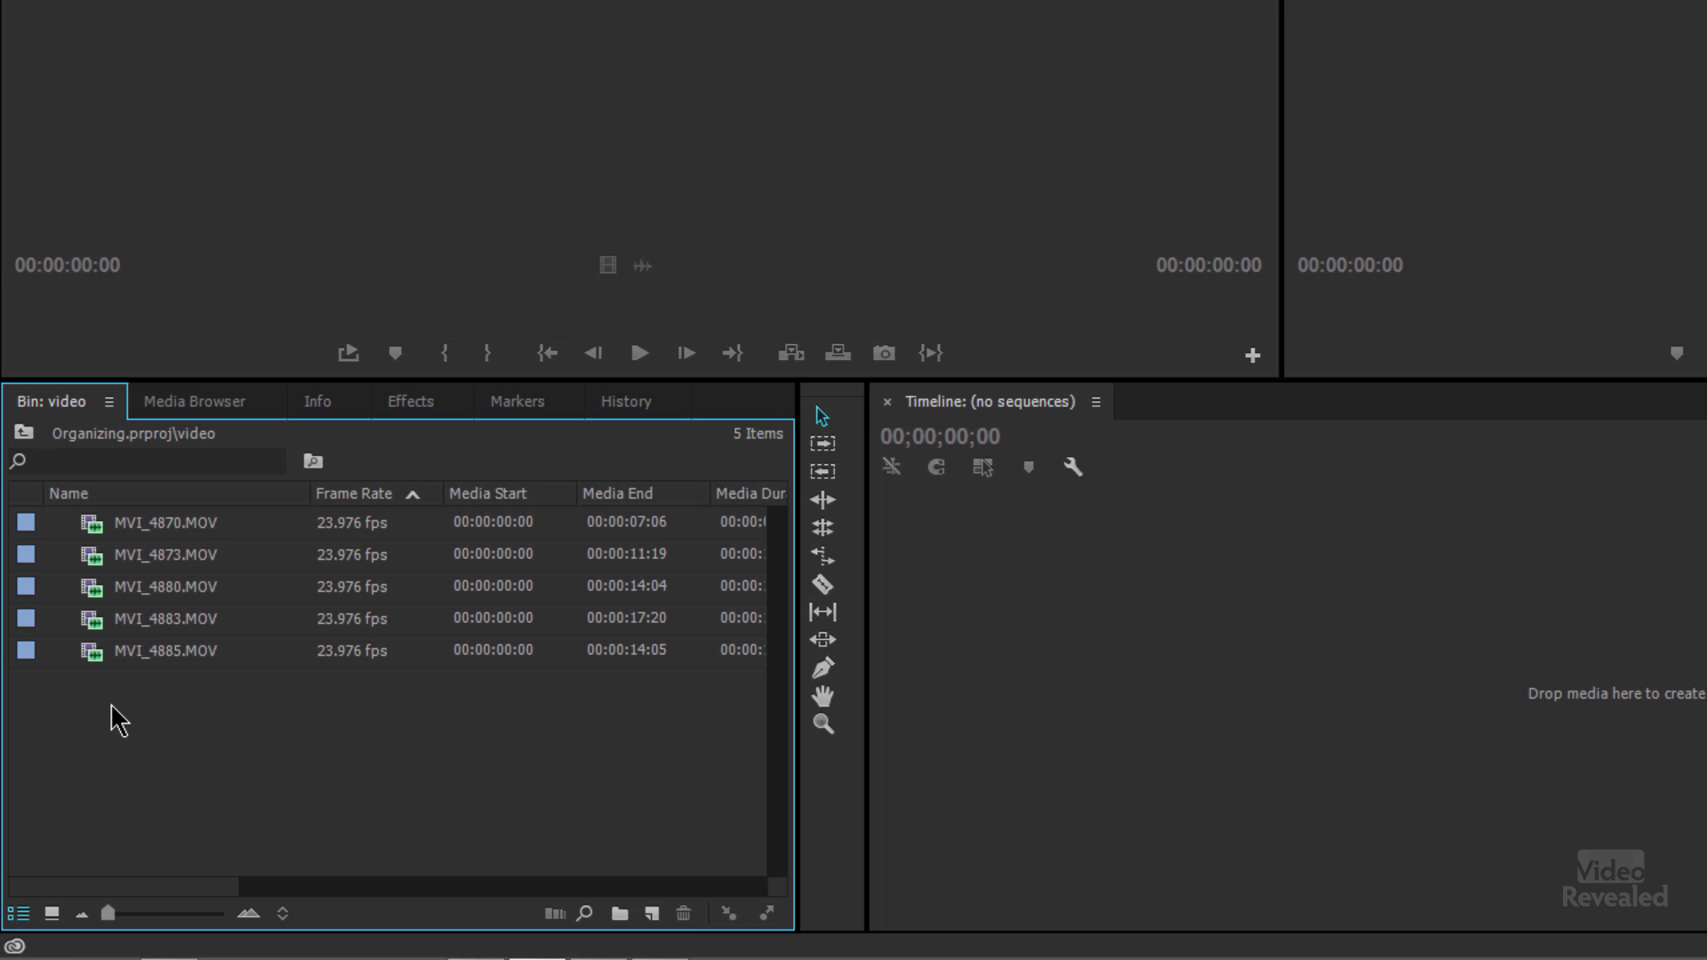
click(50, 915)
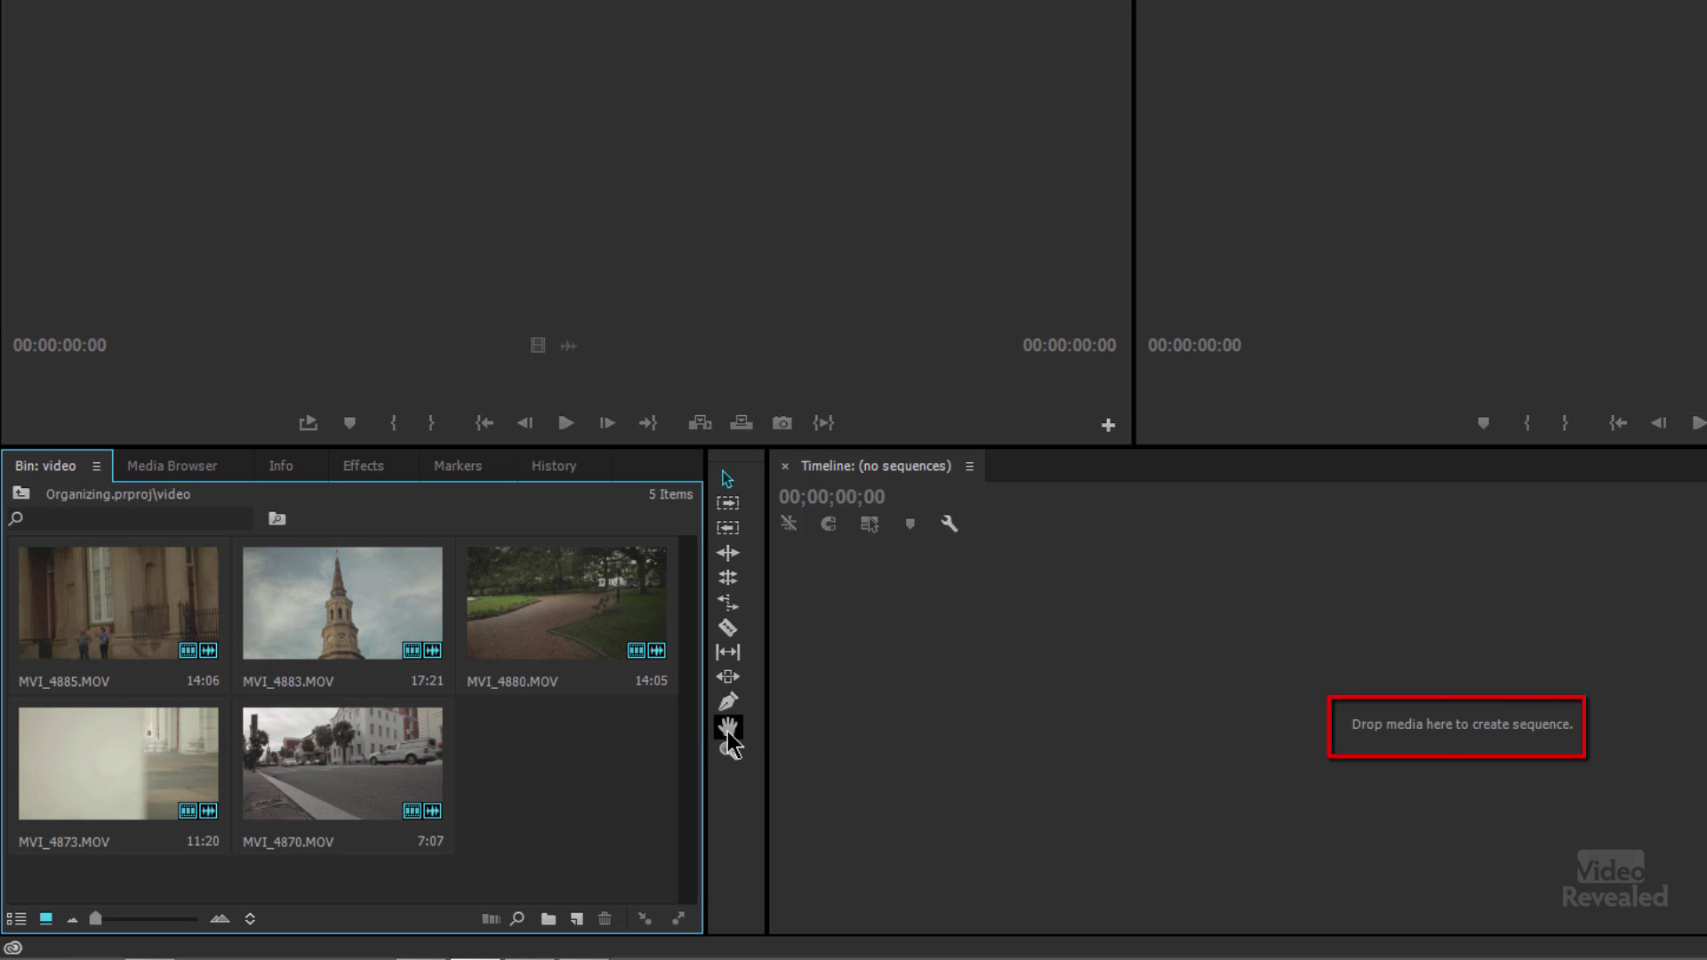
Step: Drag MVI_4883.MOV onto the empty timeline to build sequence MVI_4883, then switch the bin to List View
click(320, 605)
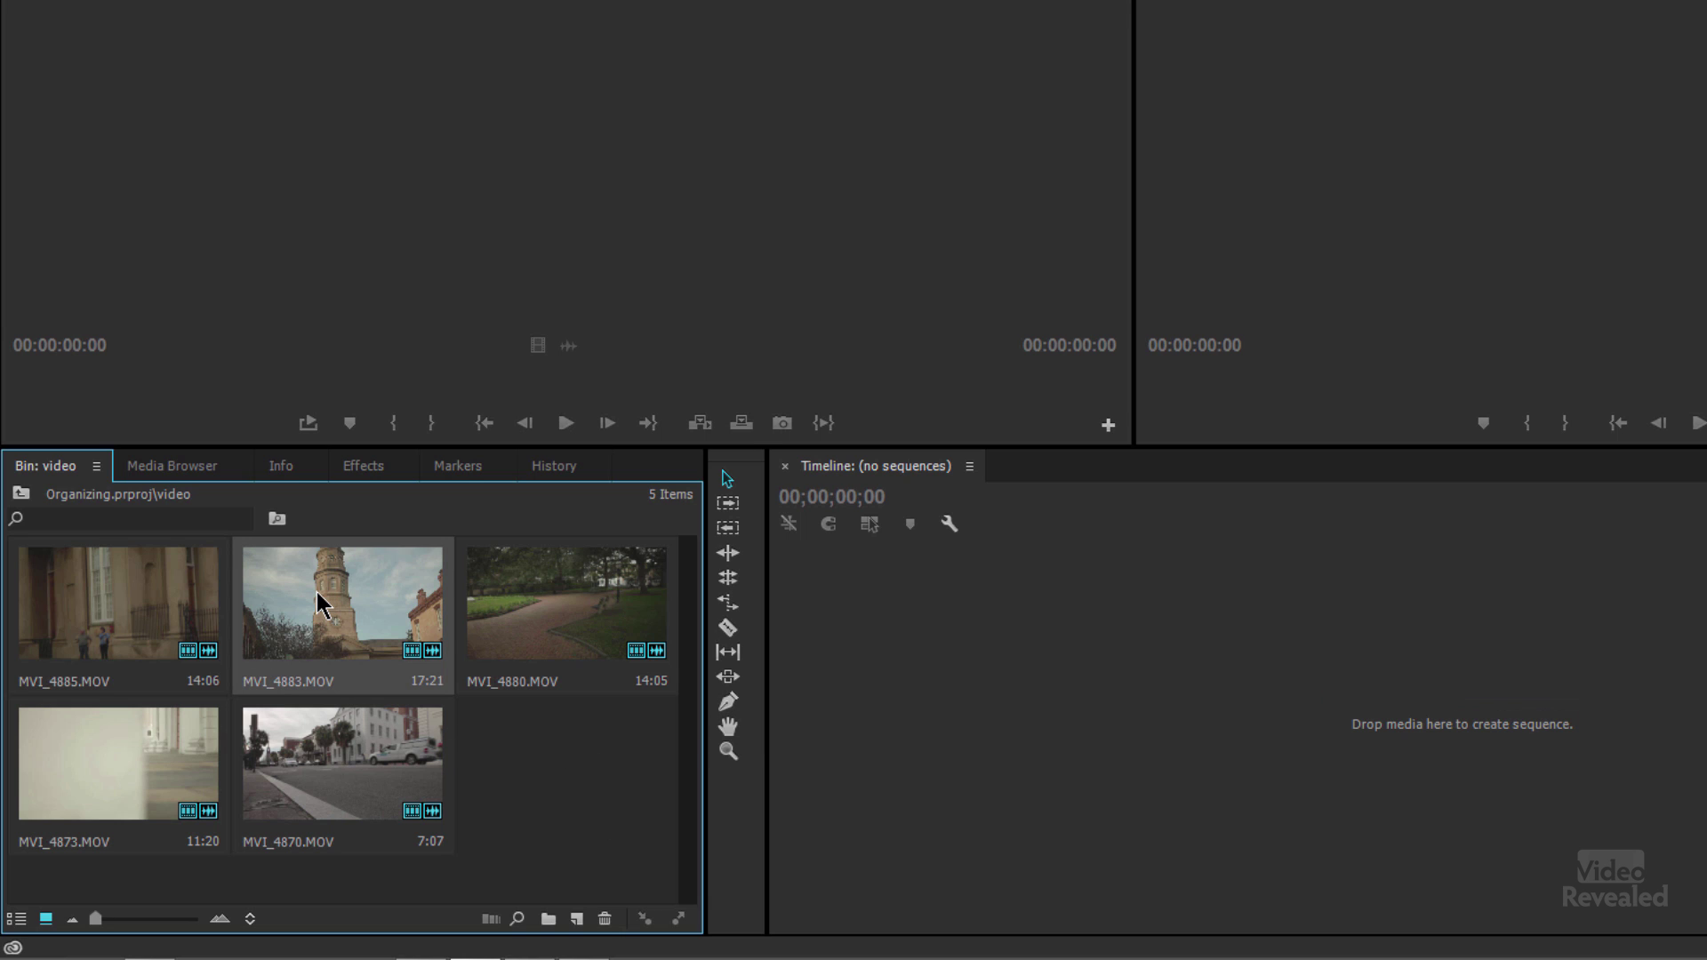
drag(351, 602, 952, 680)
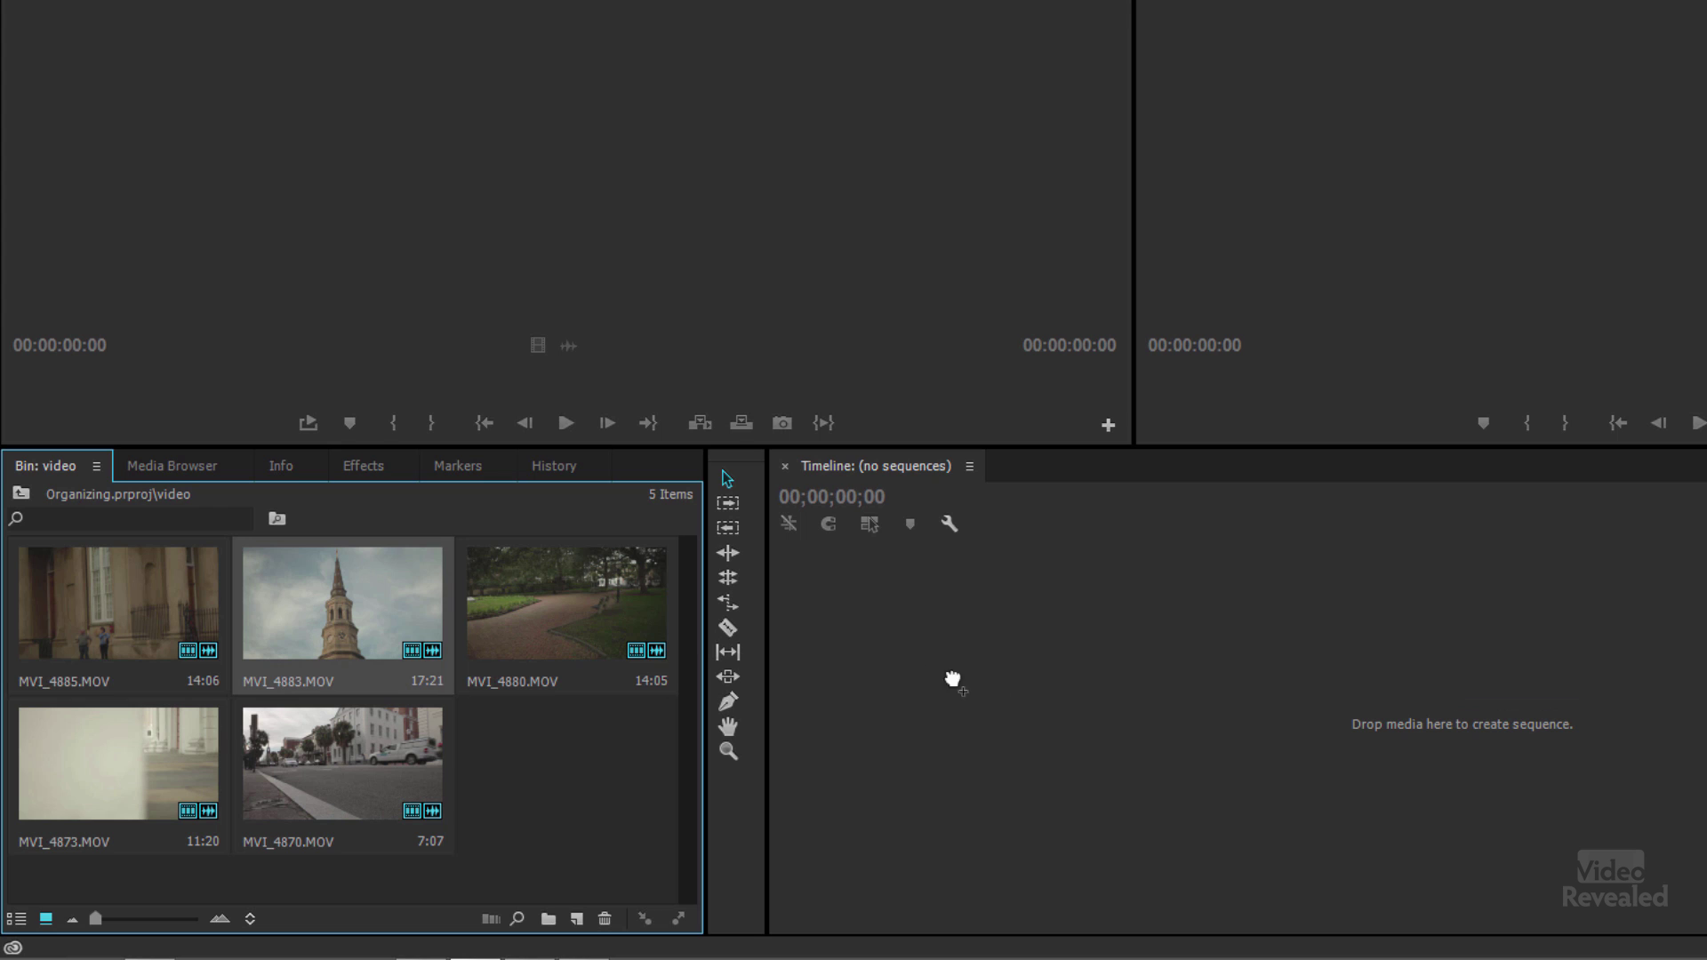
drag(1117, 682, 1117, 685)
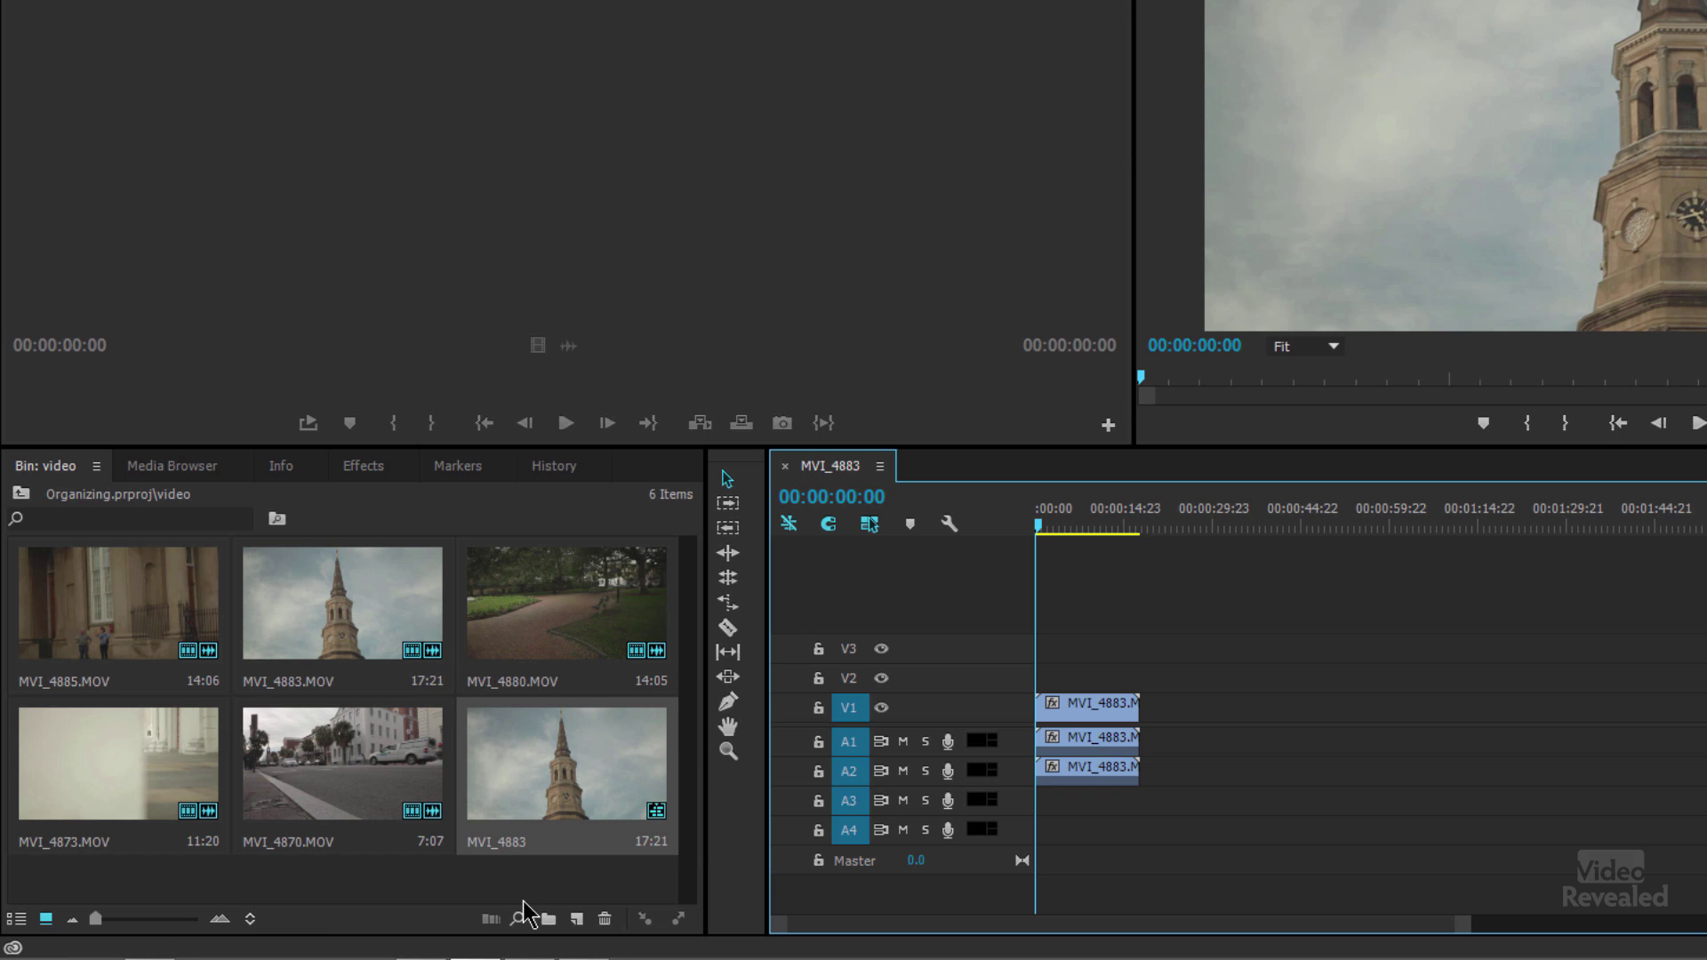
click(16, 922)
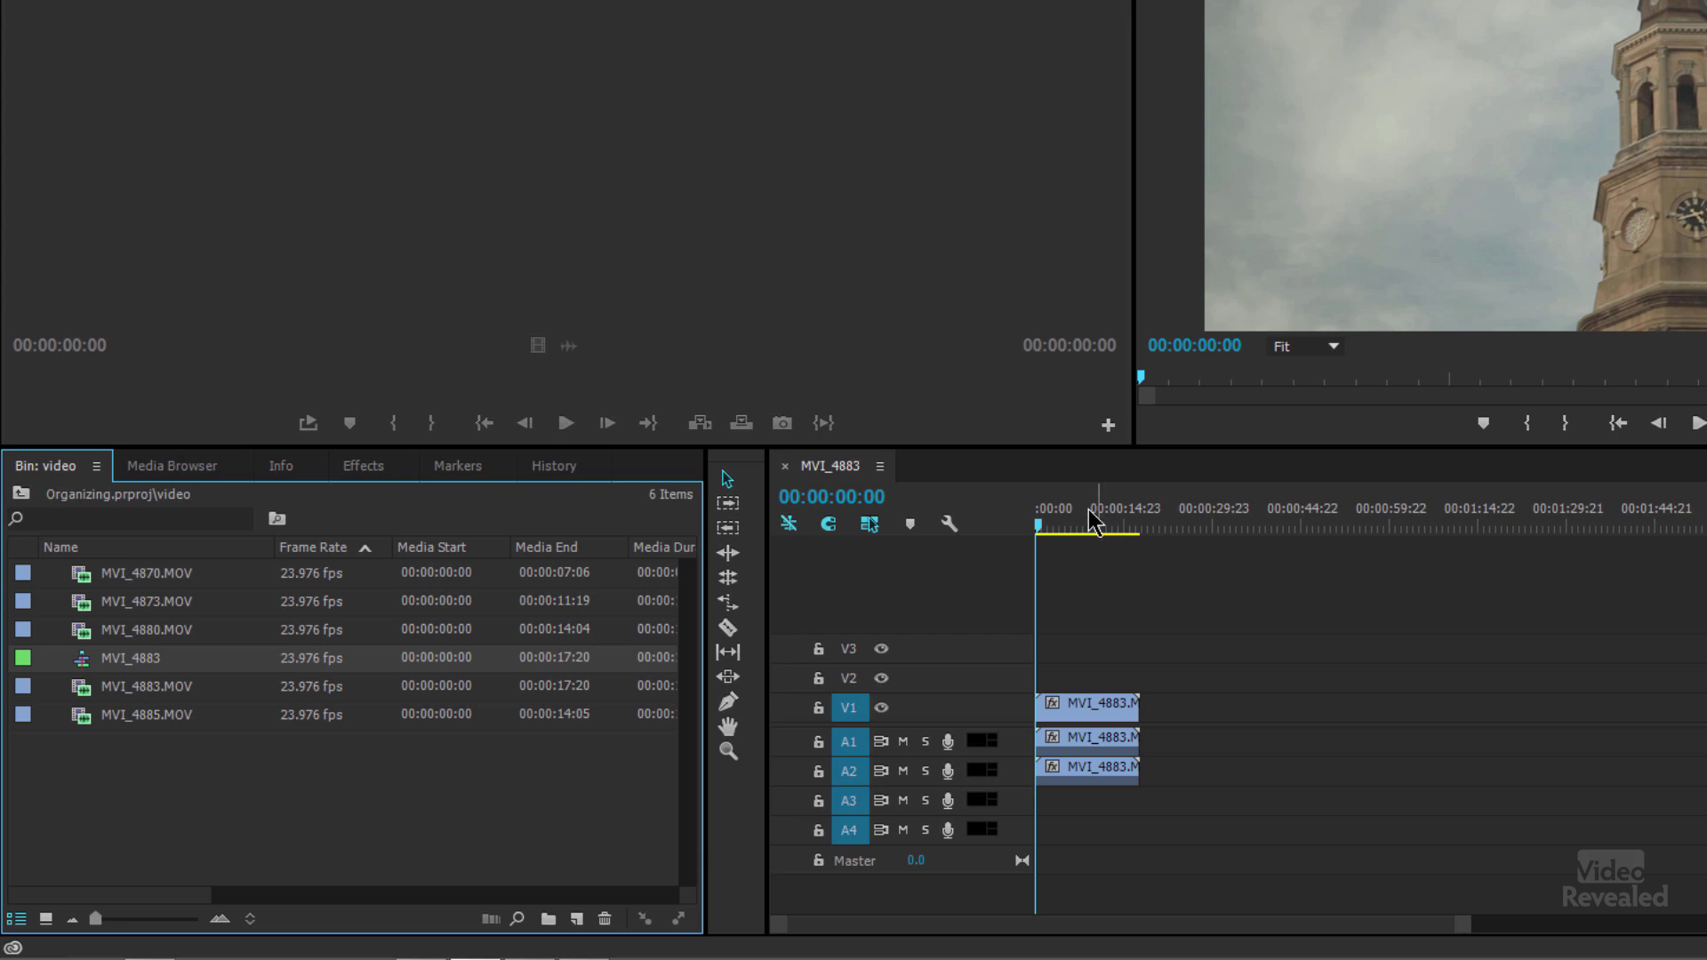
Step: Zoom the MVI_4883 timeline to fit, play part of it, then delete the sequence from the bin
click(1032, 518)
key(backslash)
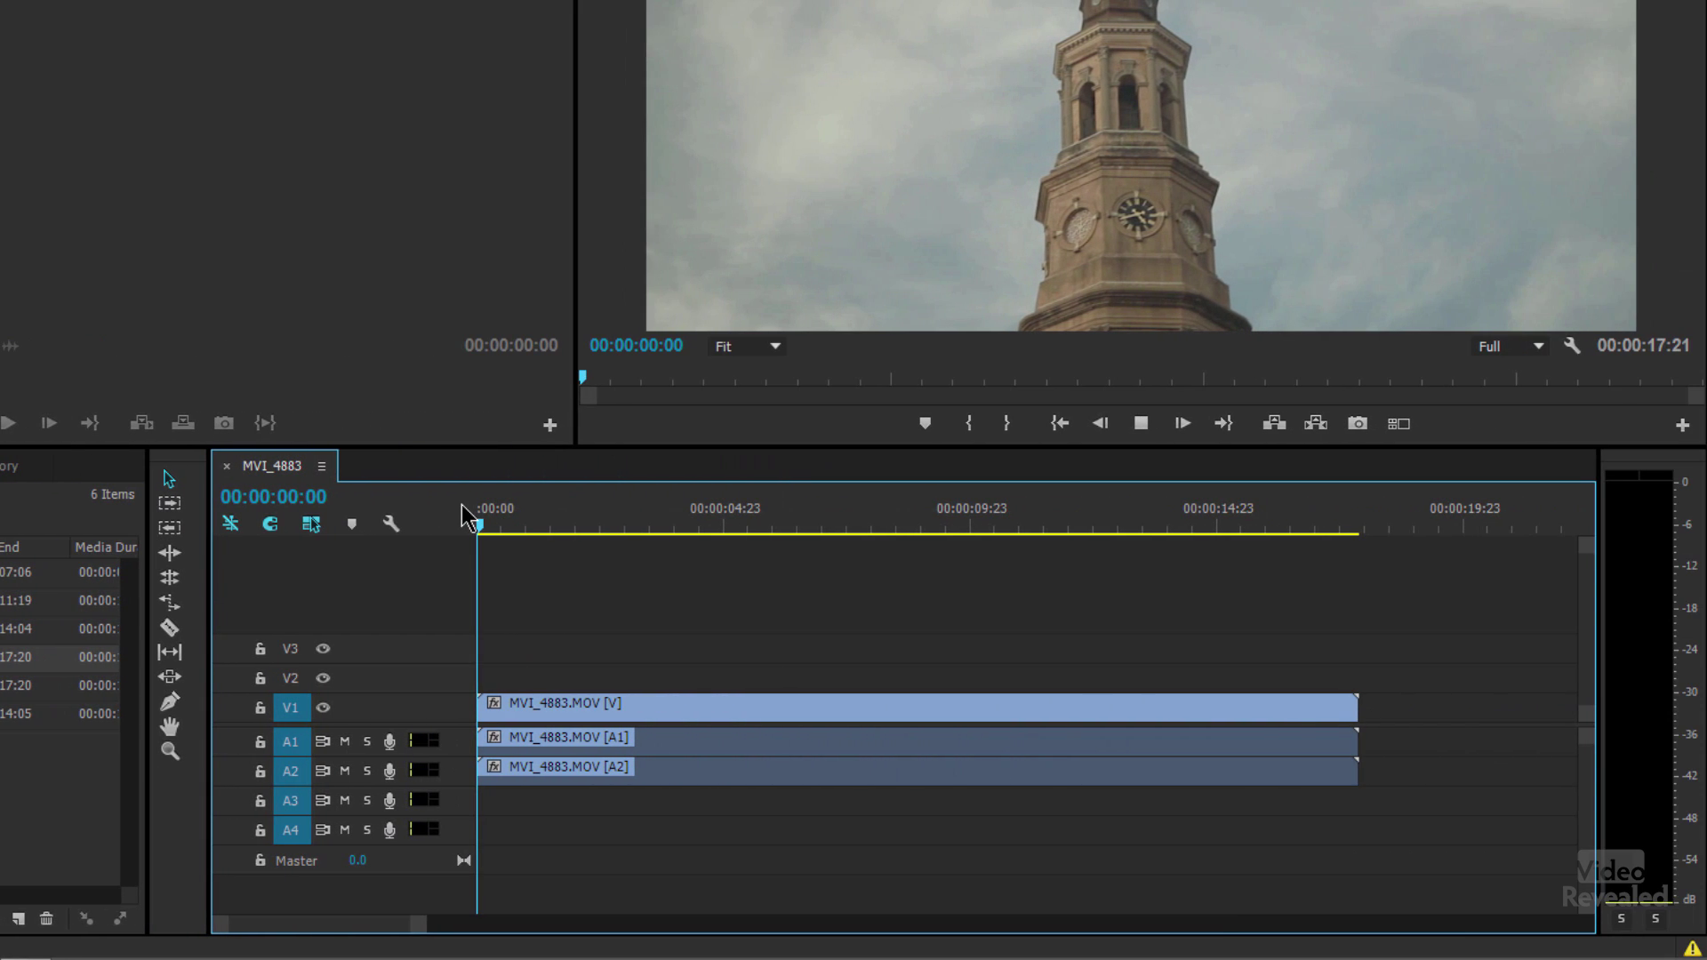
key(space)
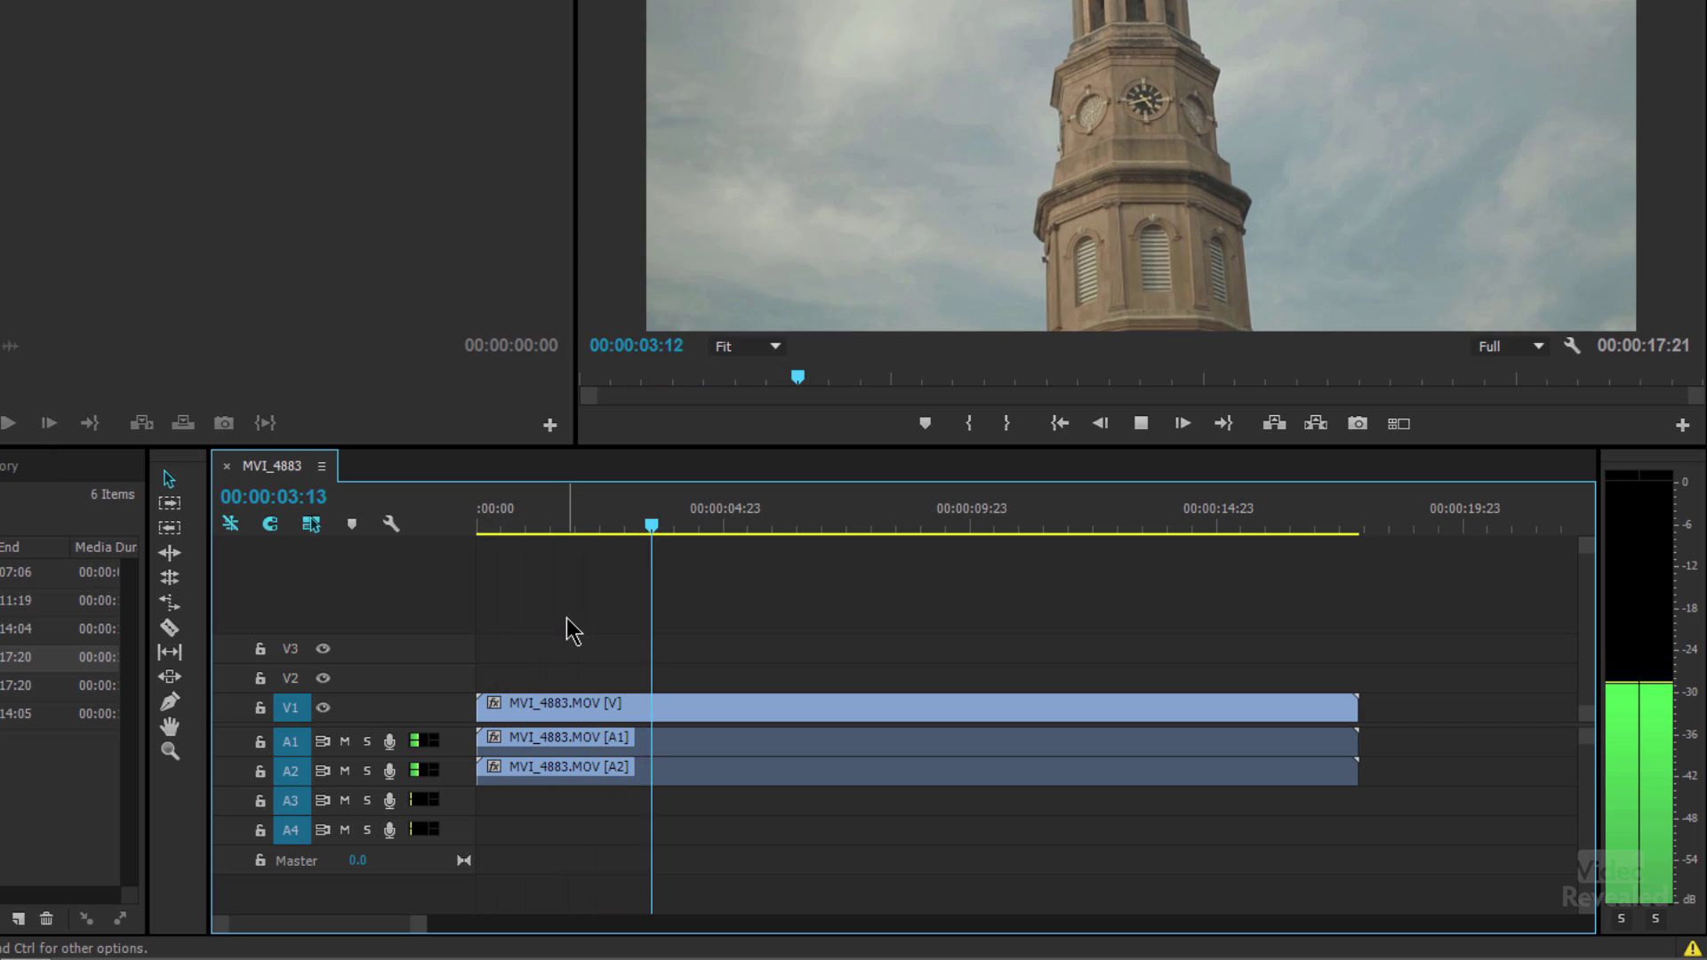
key(space)
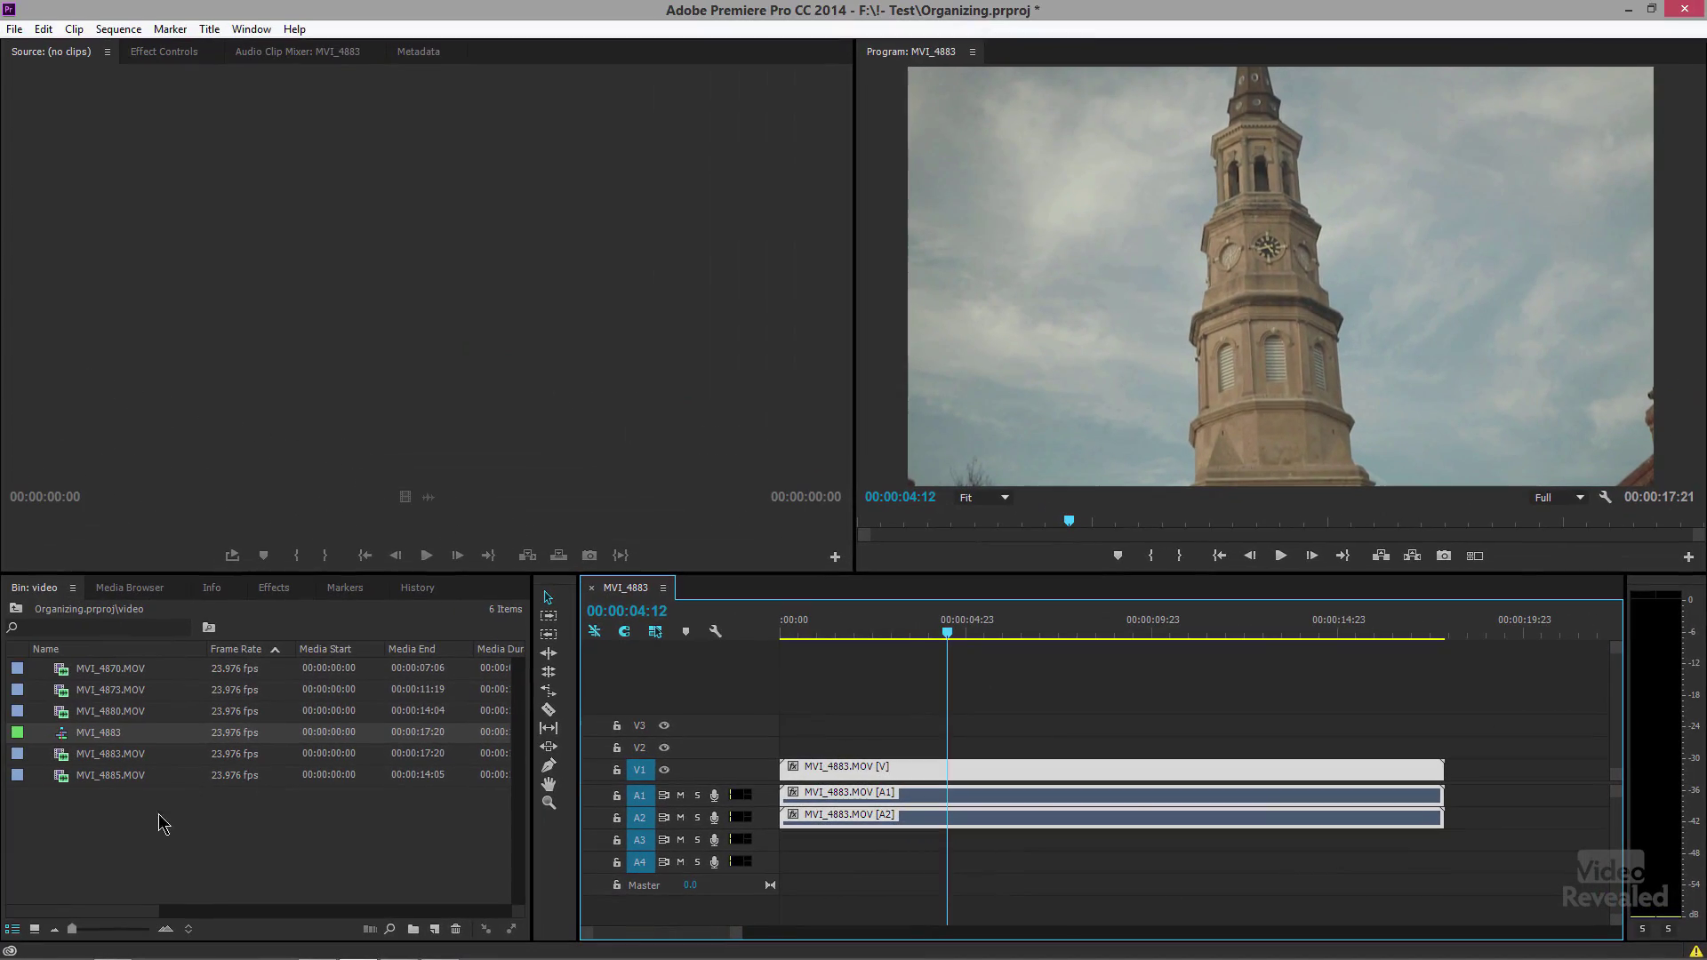
click(453, 928)
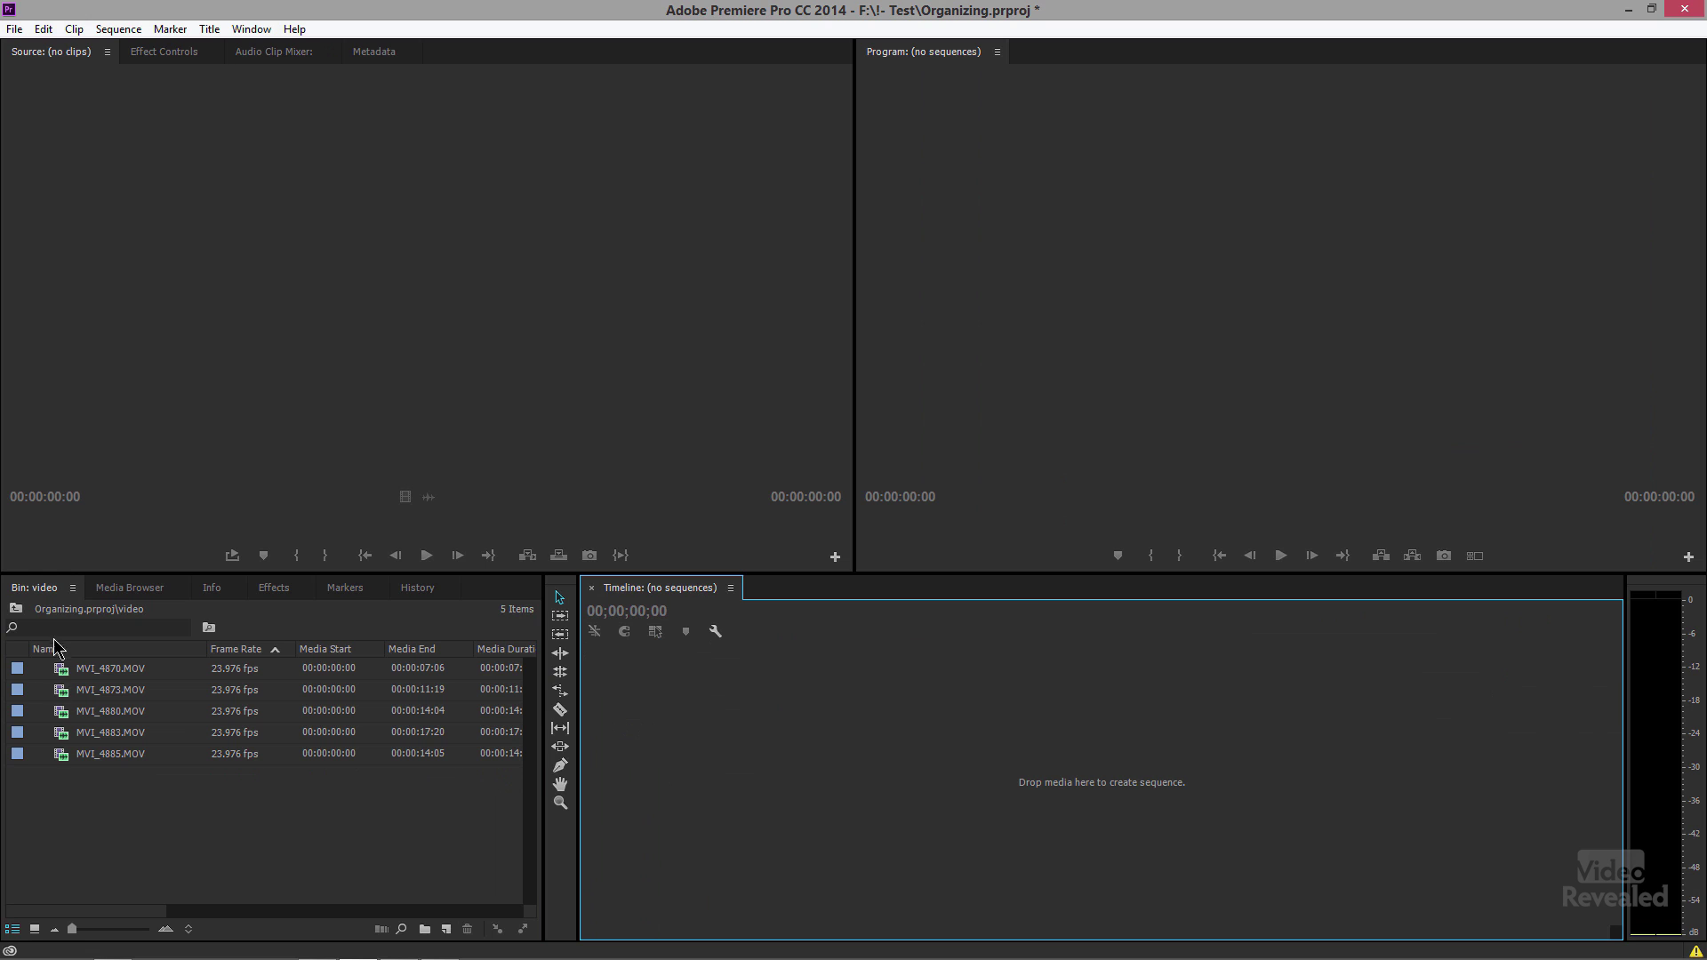
Step: Make a trial sequence from MVI_4870.MOV with New Sequence From Clip, then undo it
right_click(64, 676)
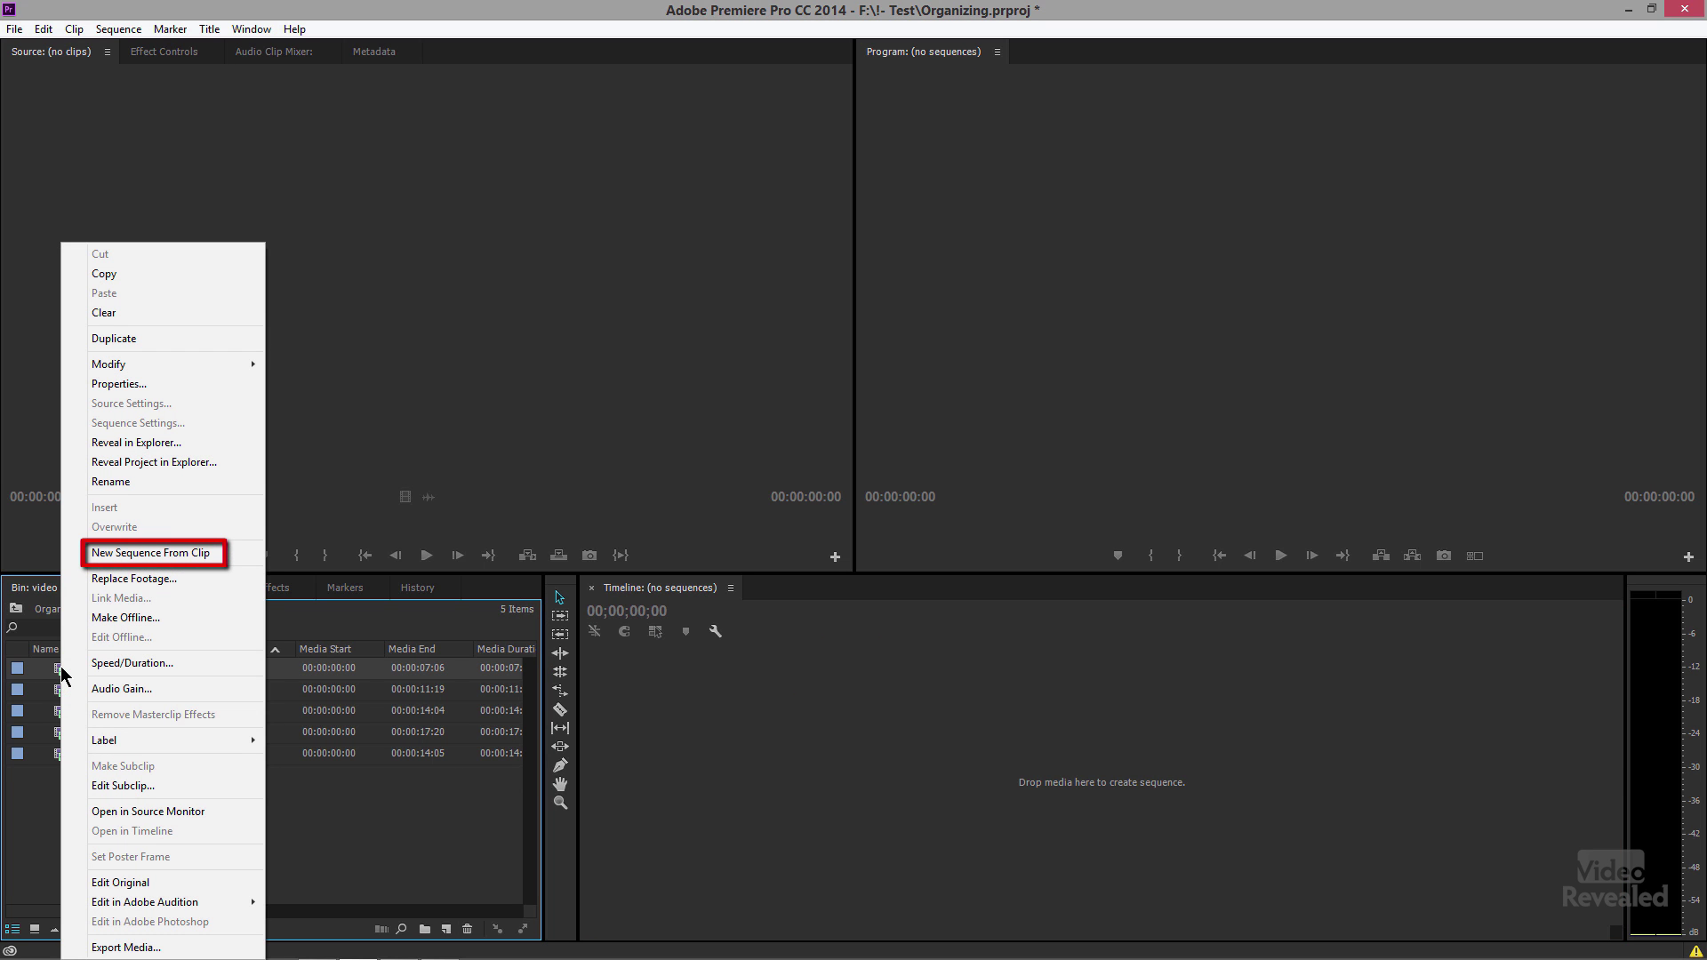
click(243, 562)
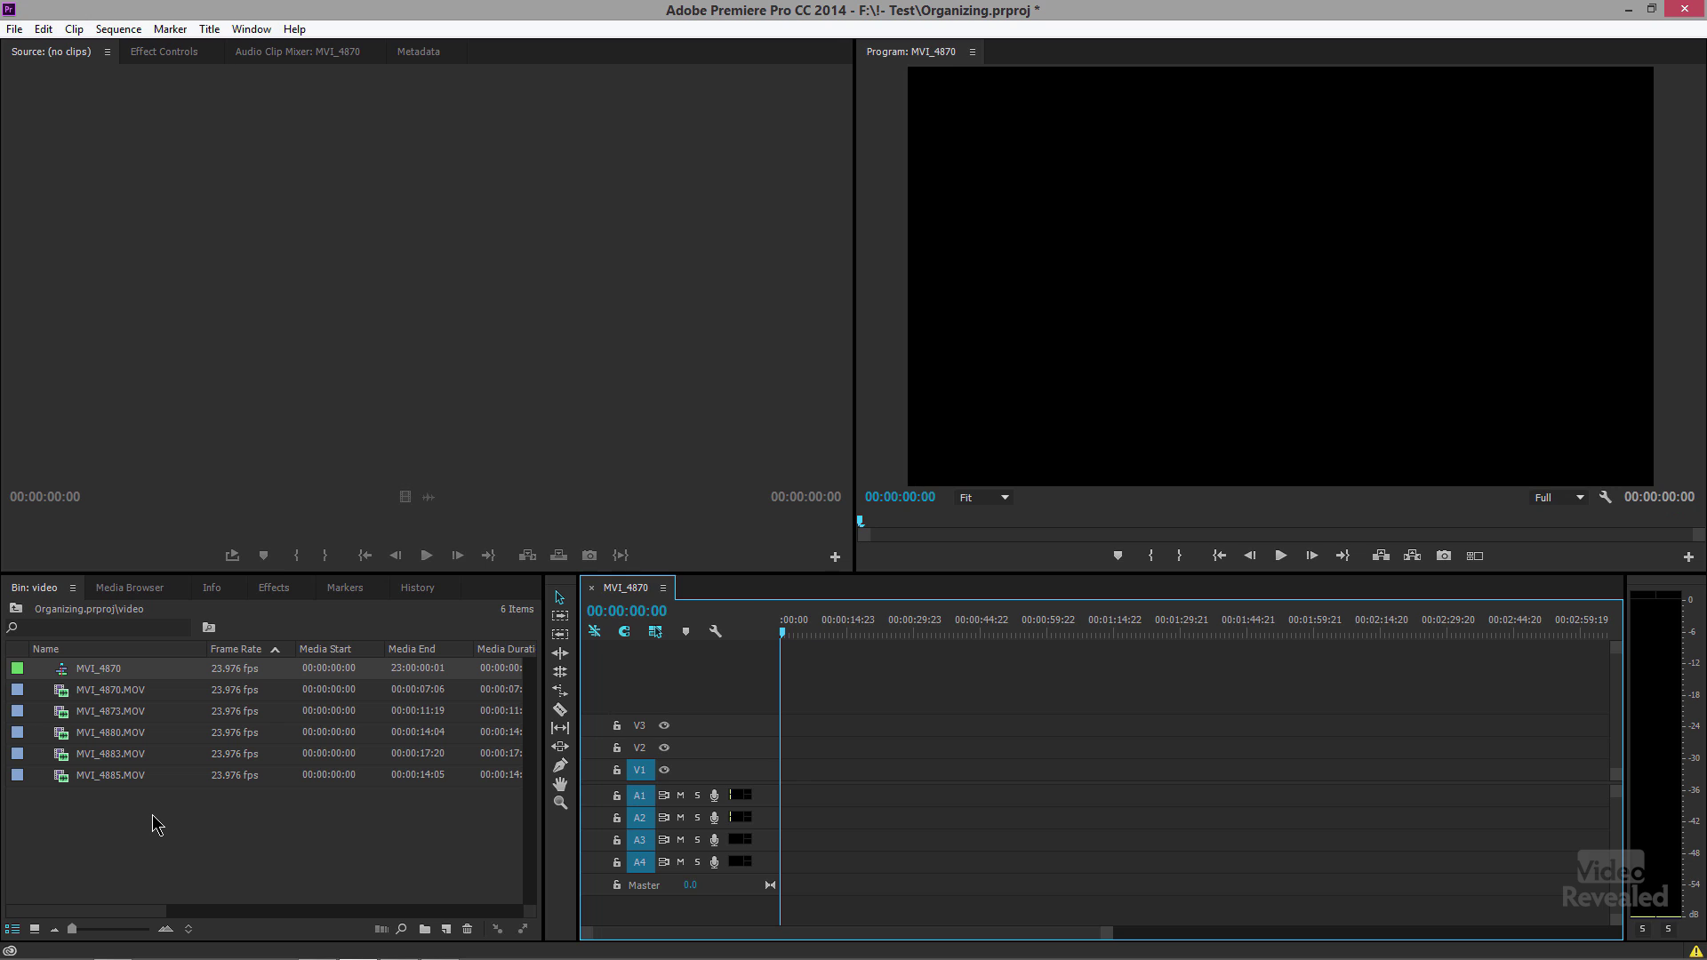
key(ctrl+z)
Step: Marquee-select all five clips and create one sequence, MVI_4885, from them
drag(152, 799, 97, 668)
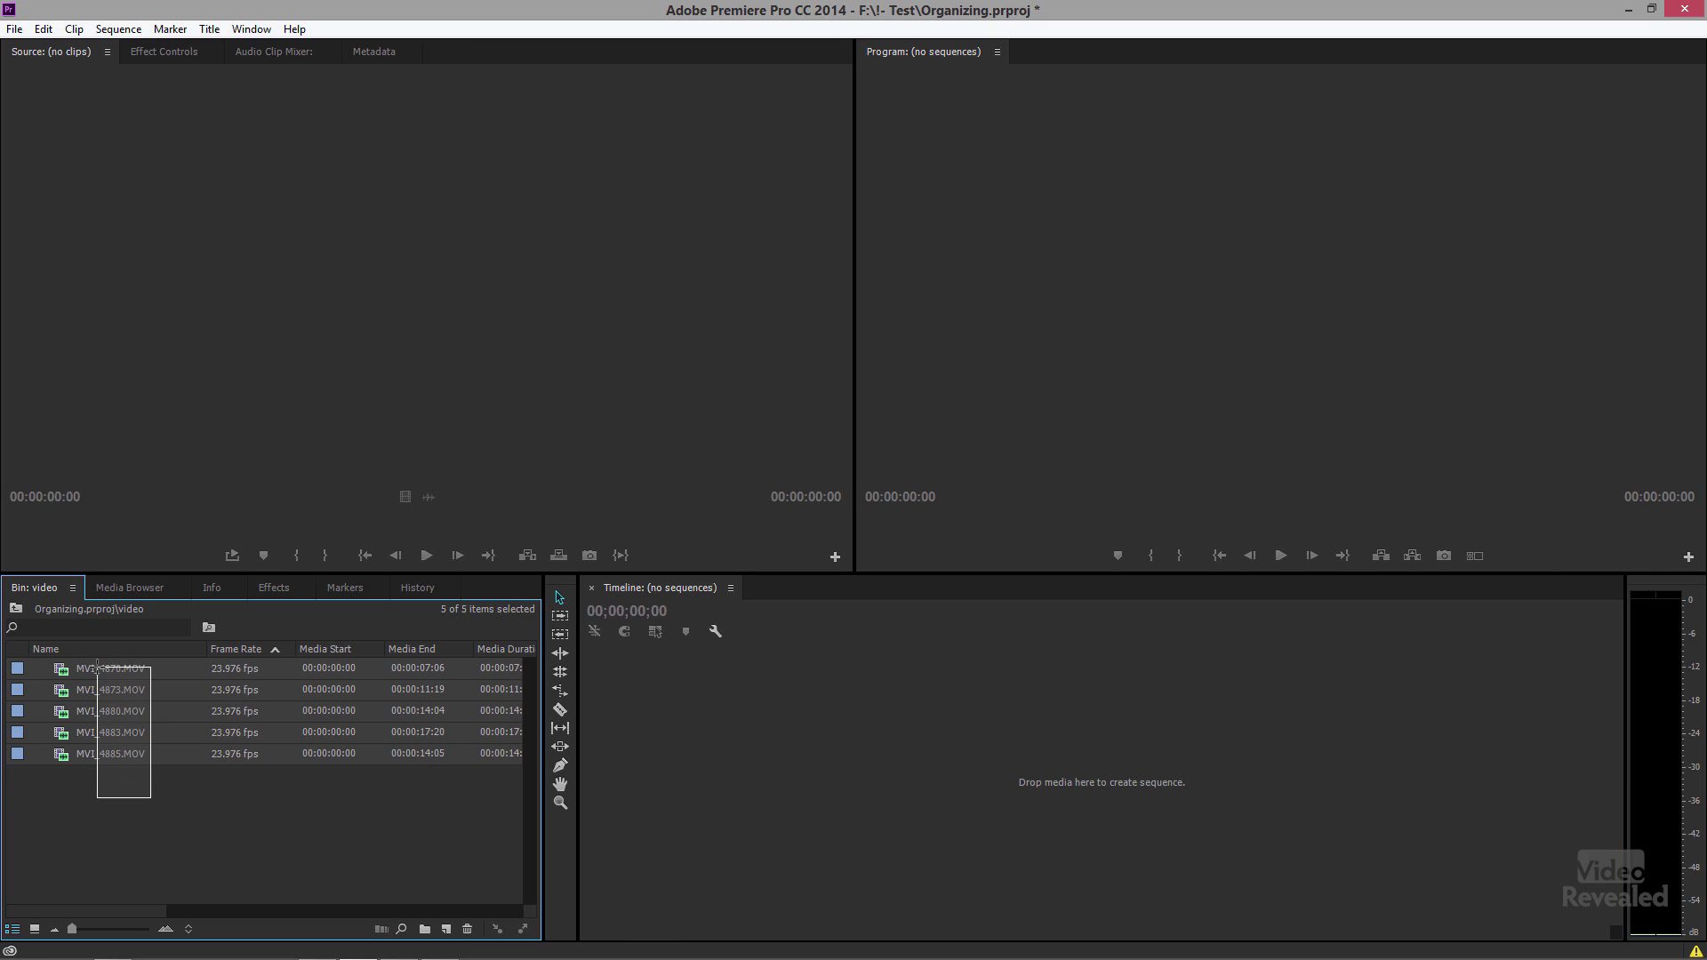
right_click(69, 674)
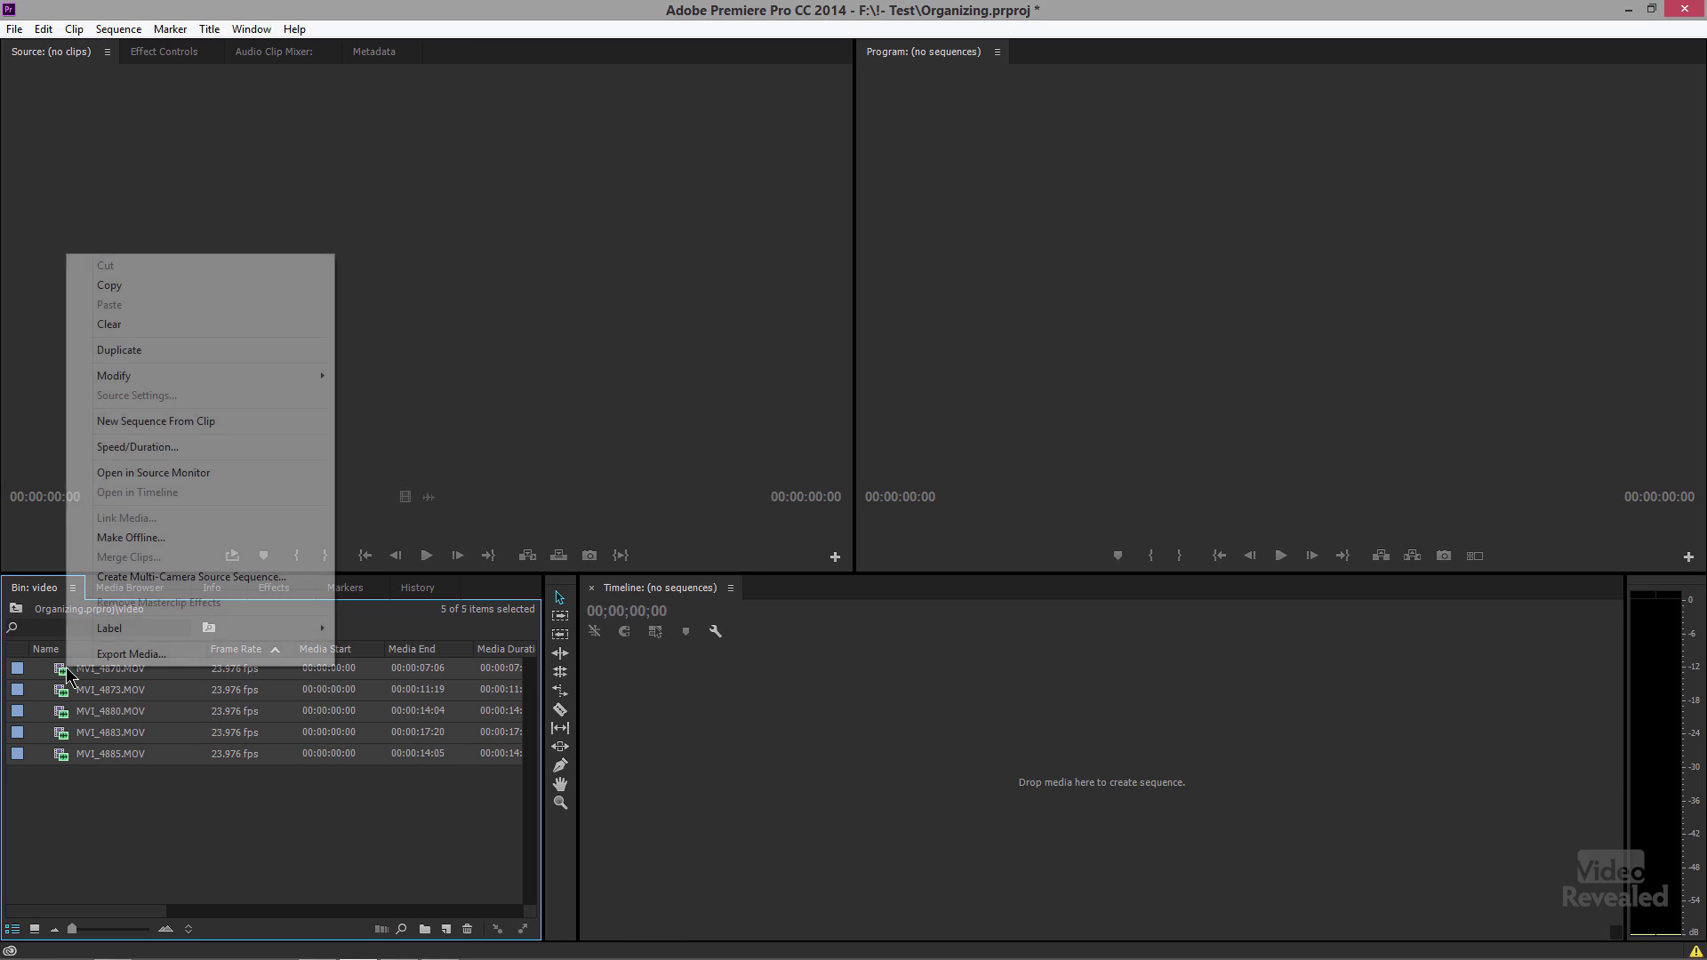
click(201, 422)
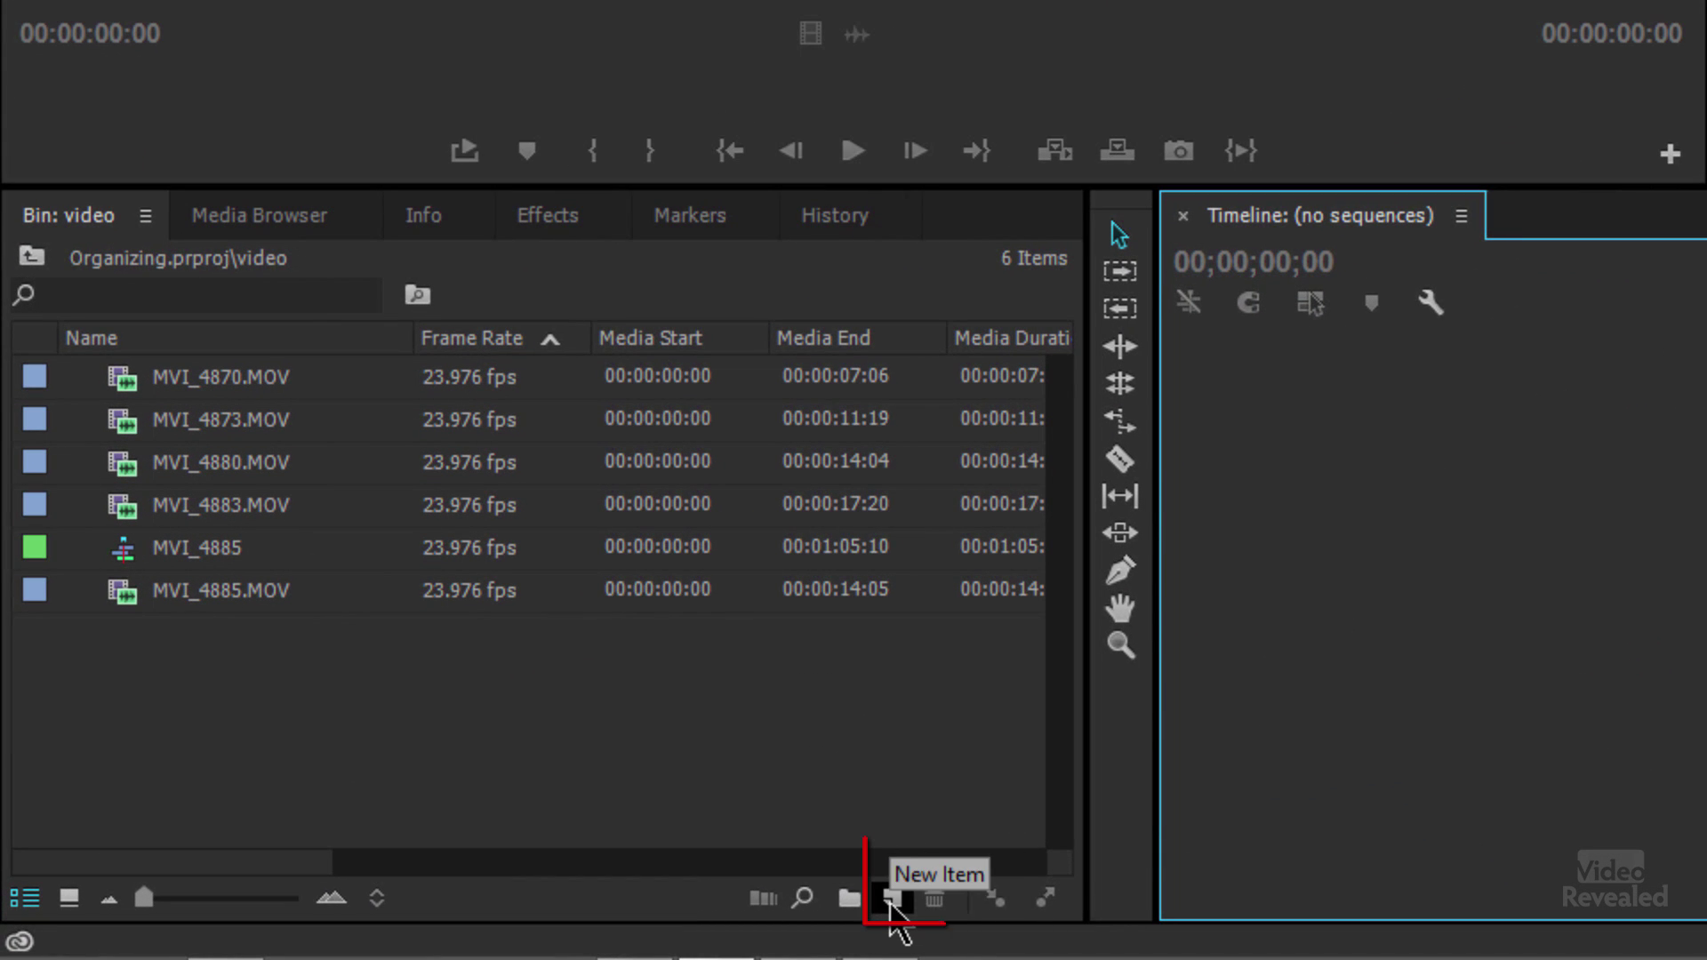
Step: Open the New Sequence dialog via File > New > Sequence, with default name Sequence 02
click(892, 900)
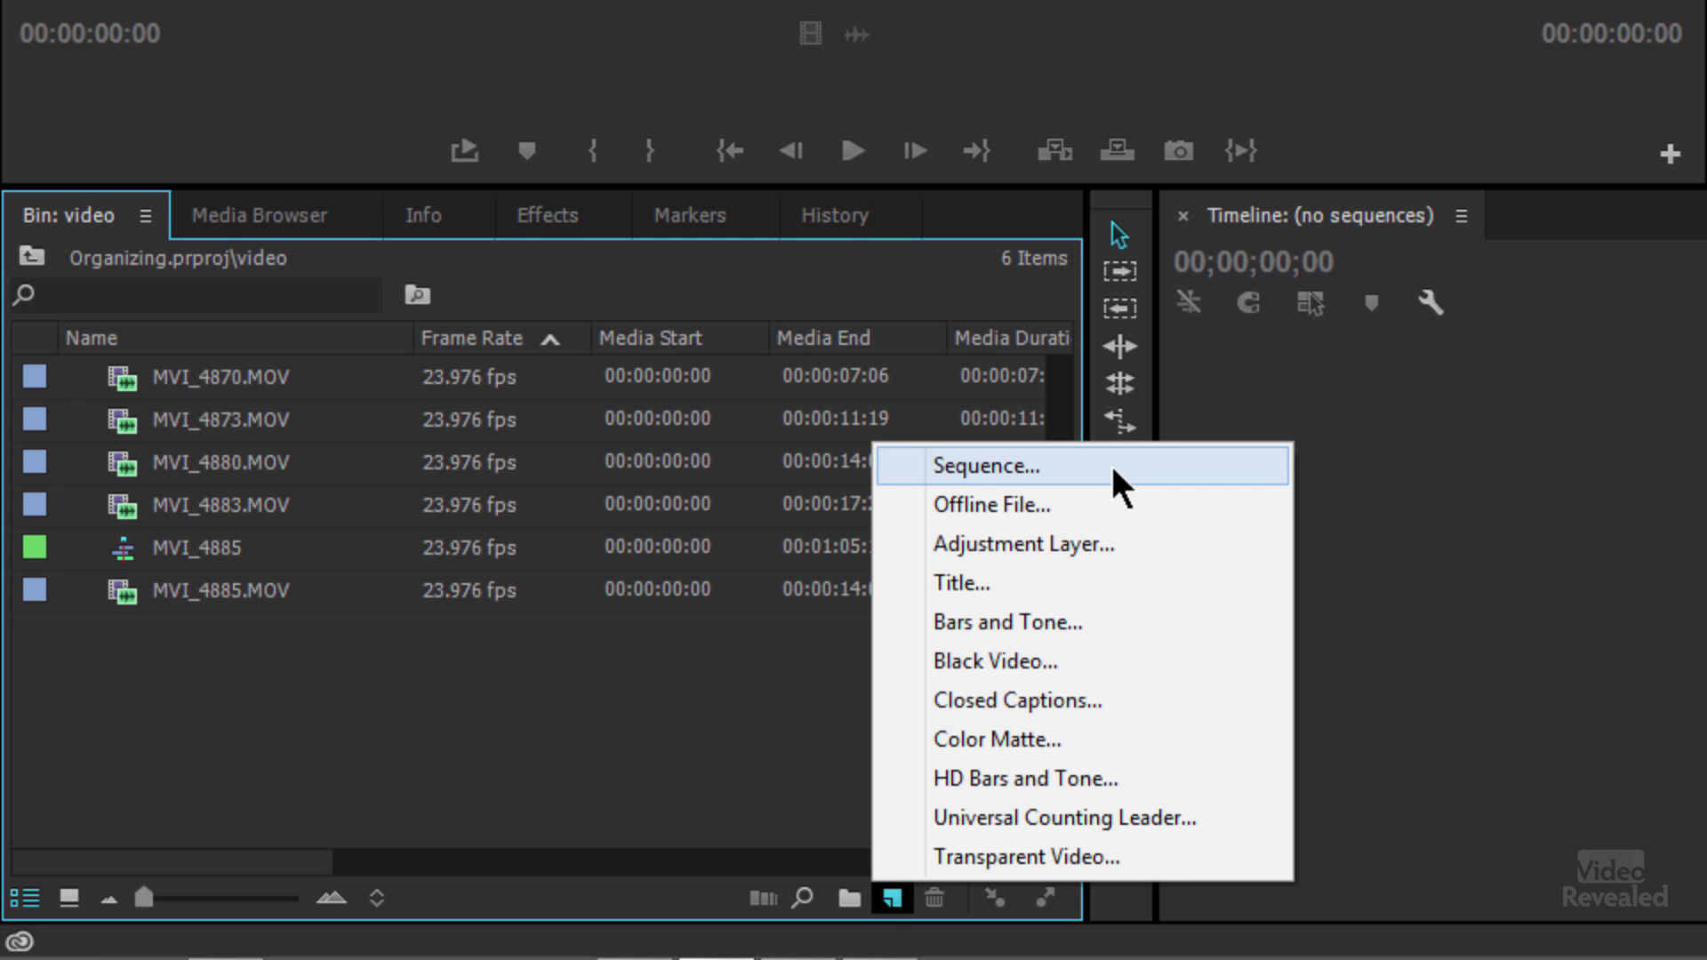
click(34, 59)
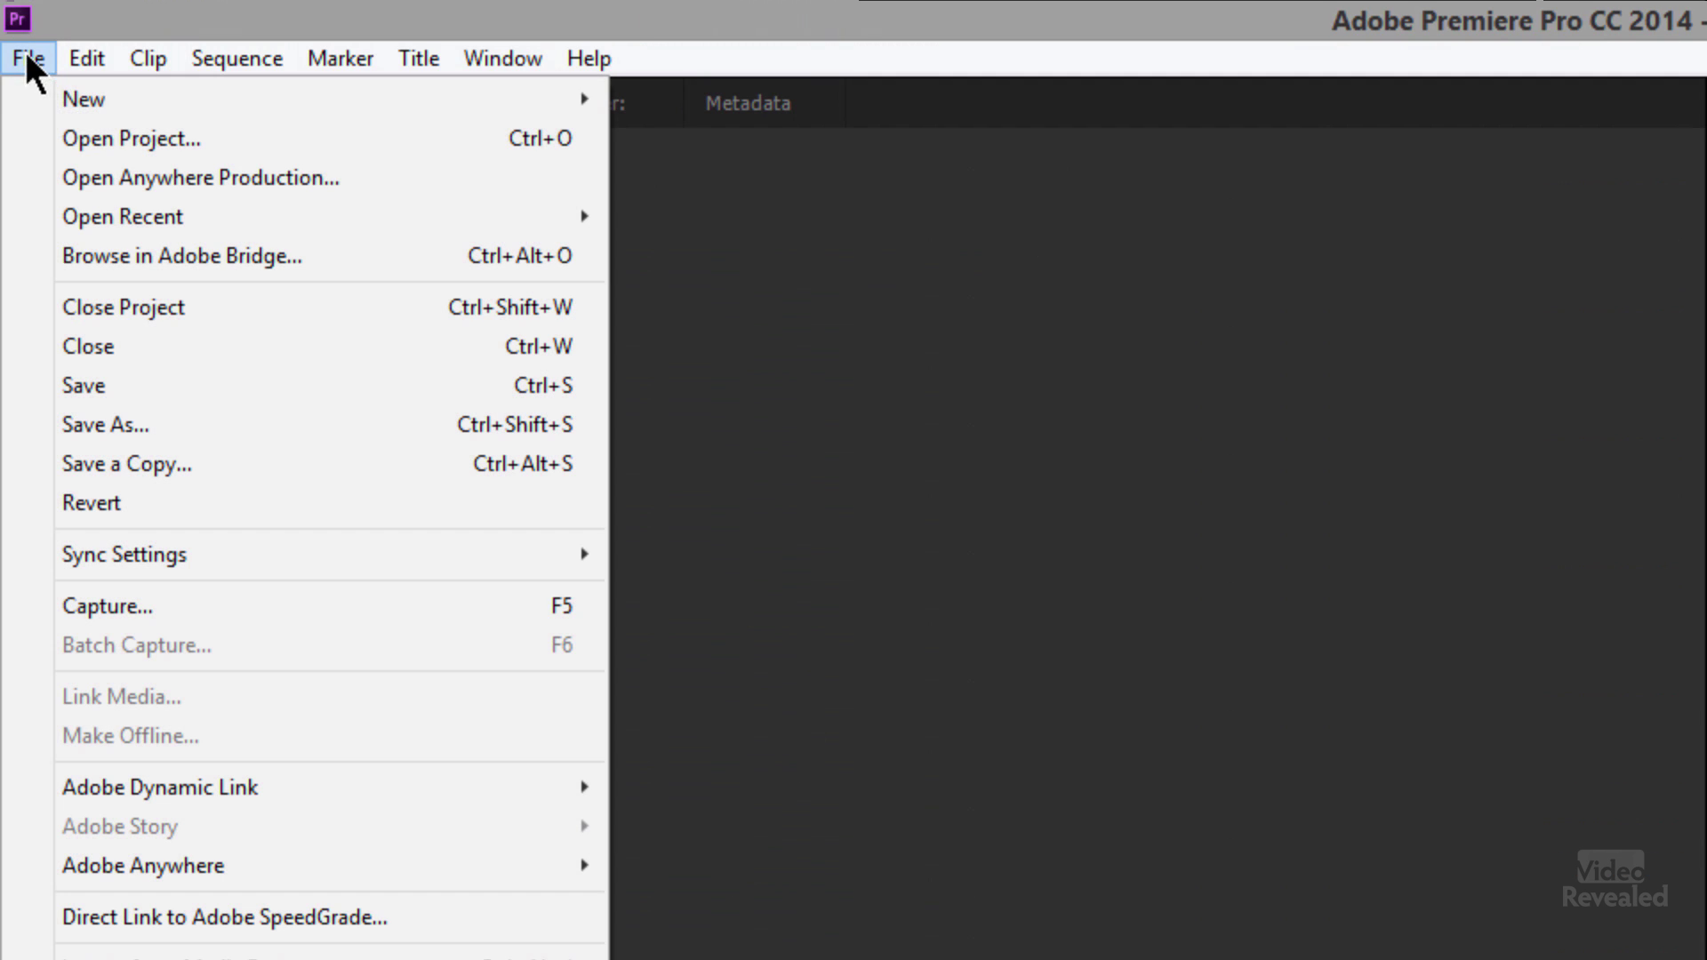
mouse_move(71, 100)
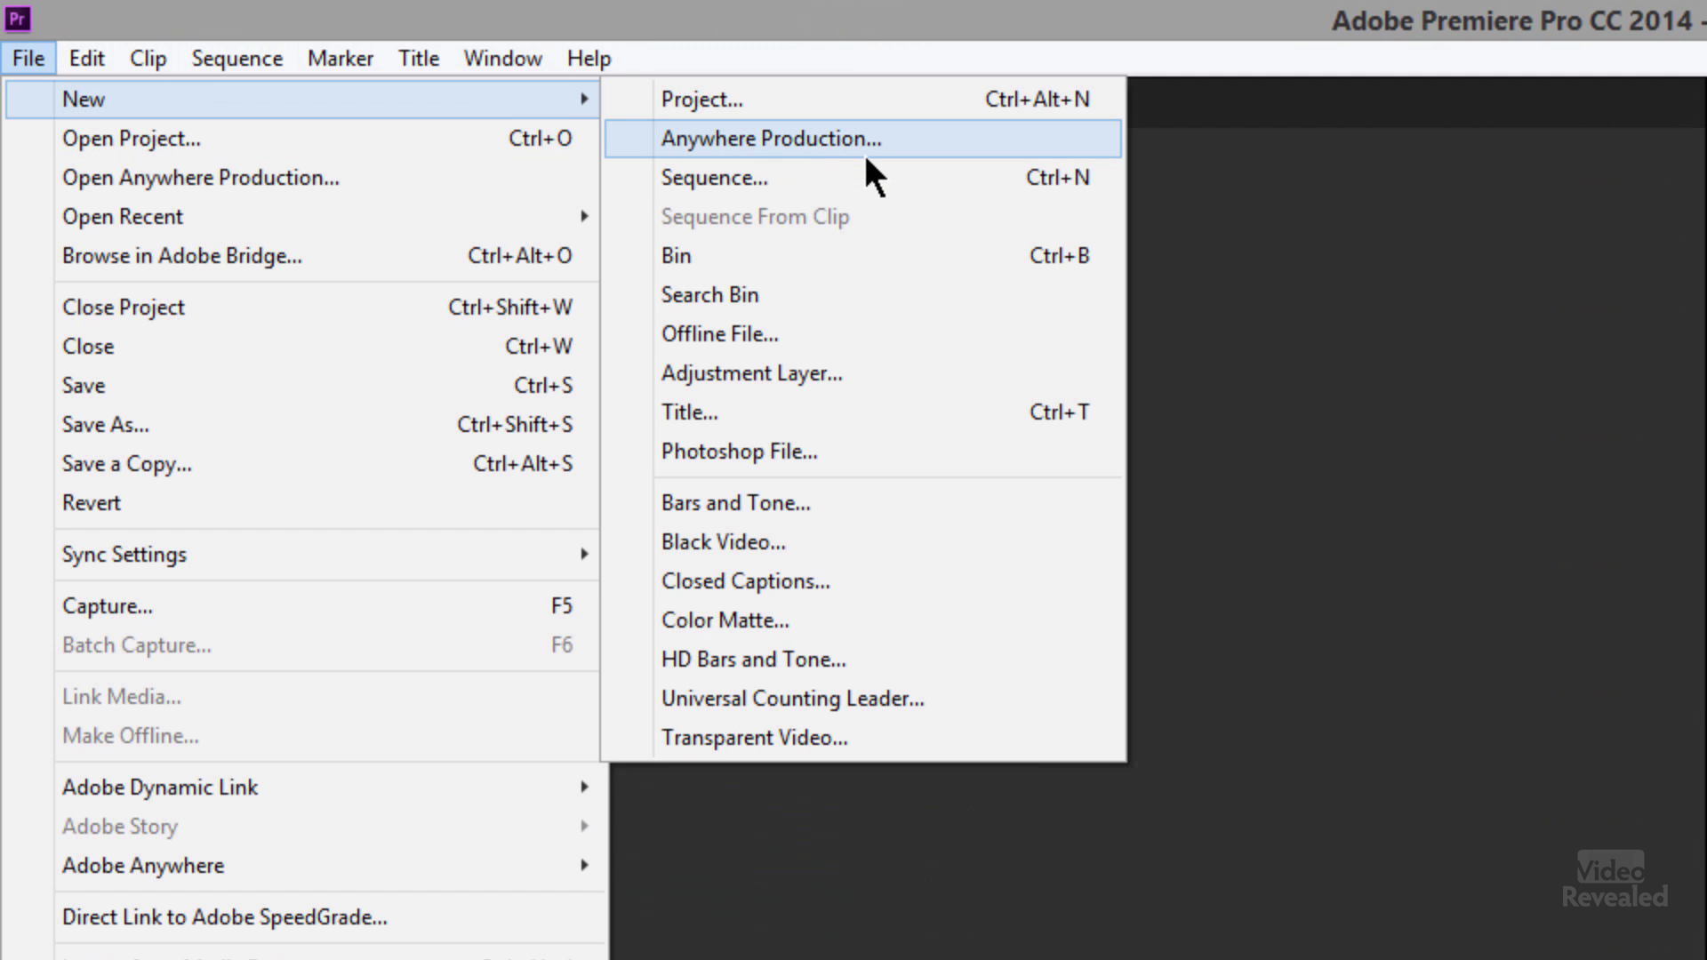
click(1113, 178)
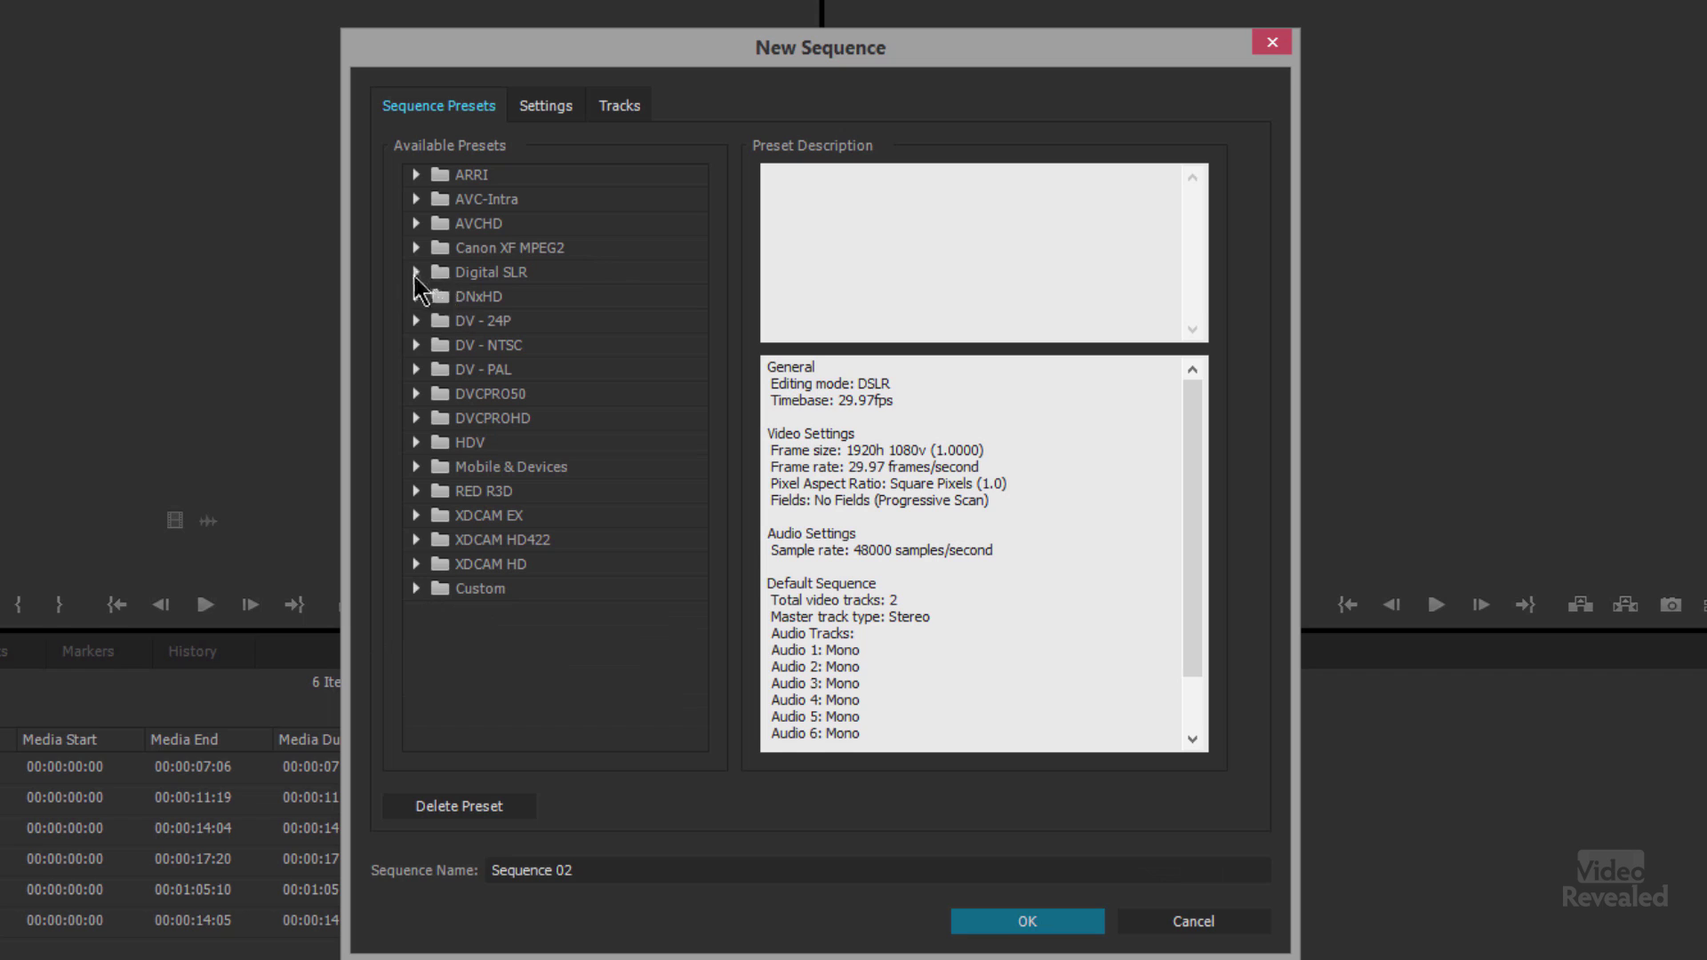
Step: Choose the Digital SLR > 1080p > DSLR 1080p30 preset and view its Settings and Tracks
click(417, 273)
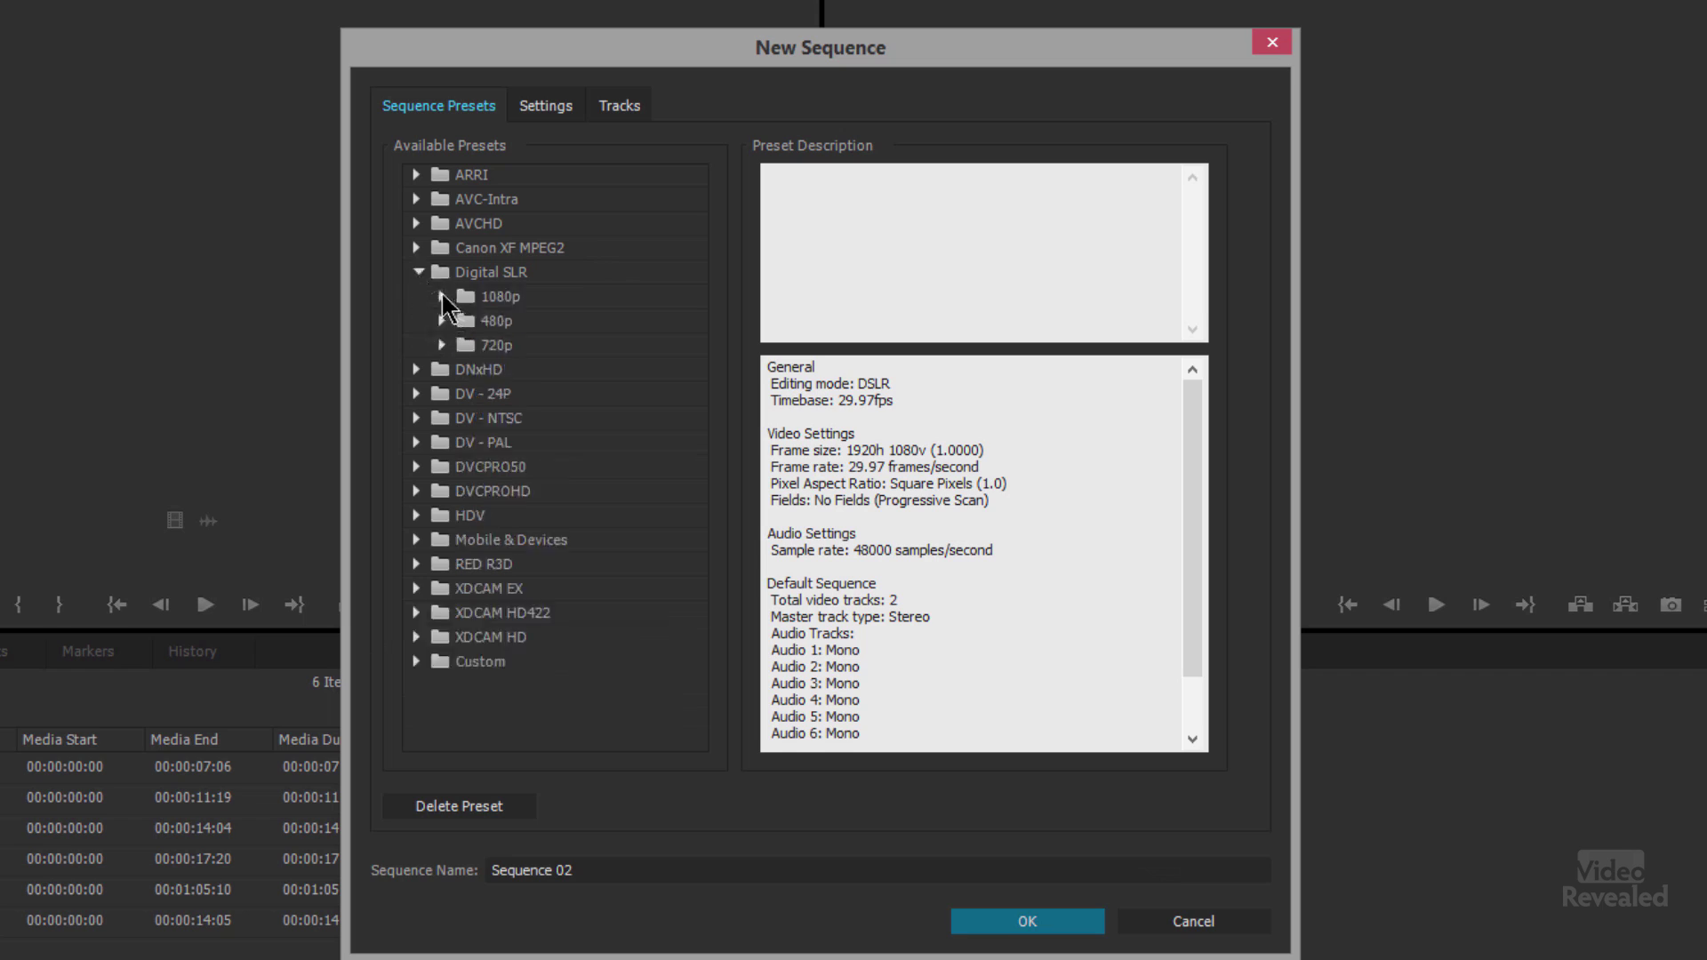
click(442, 297)
click(582, 323)
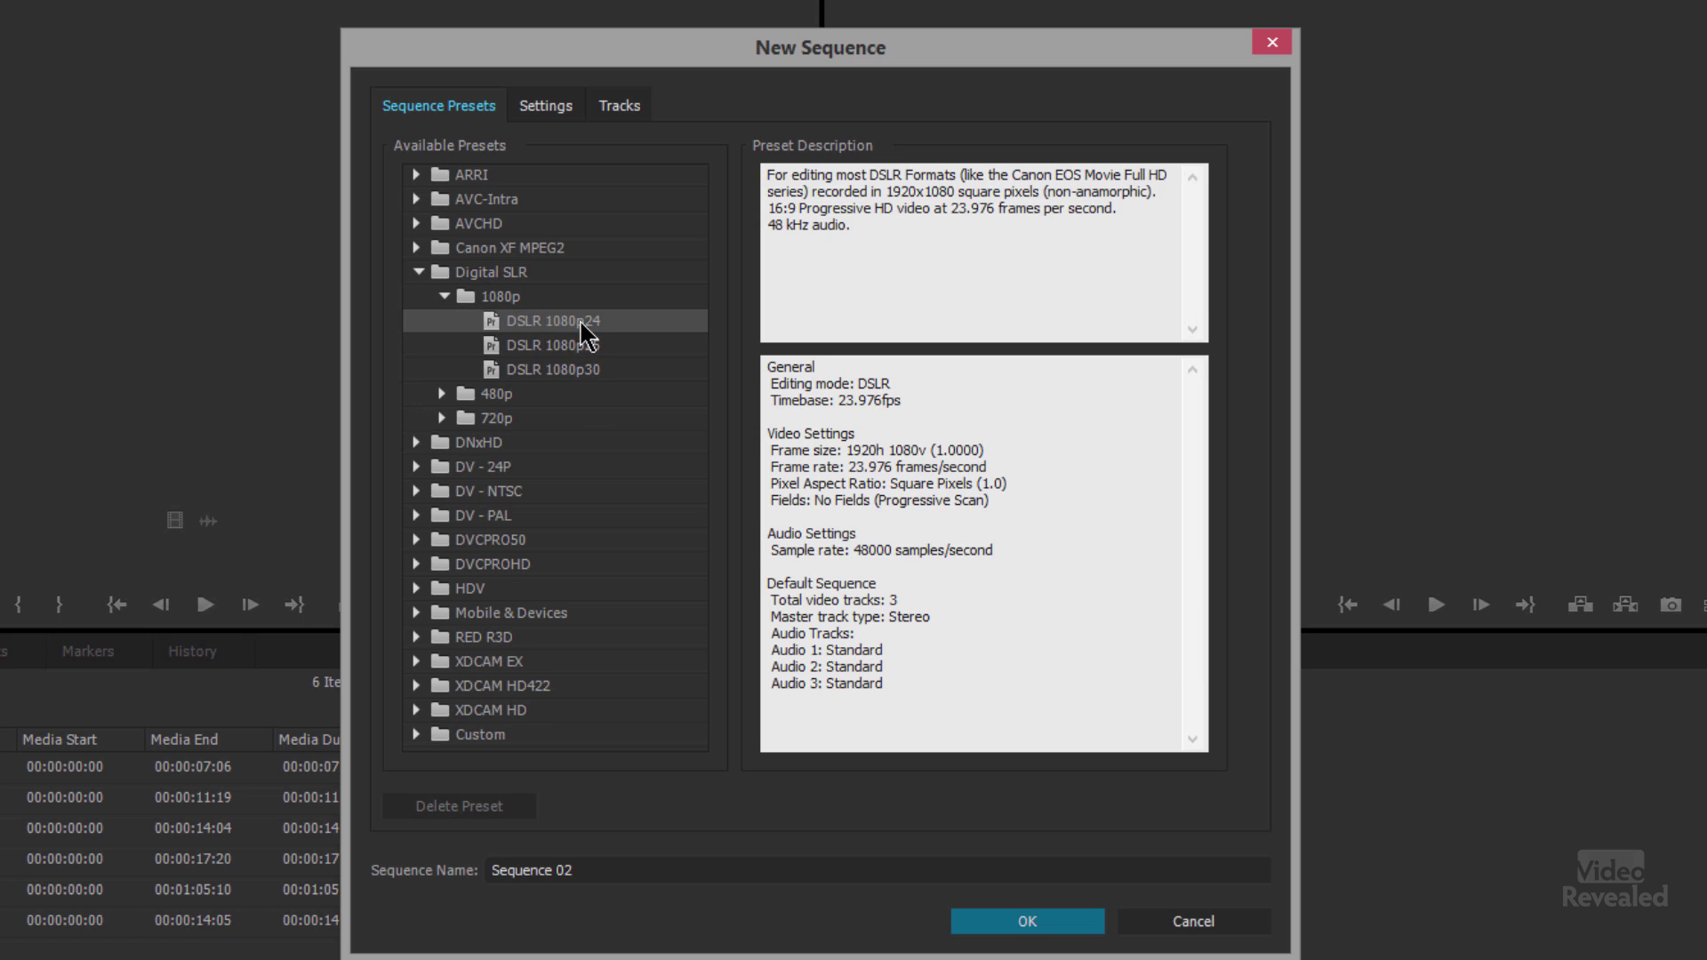
click(587, 372)
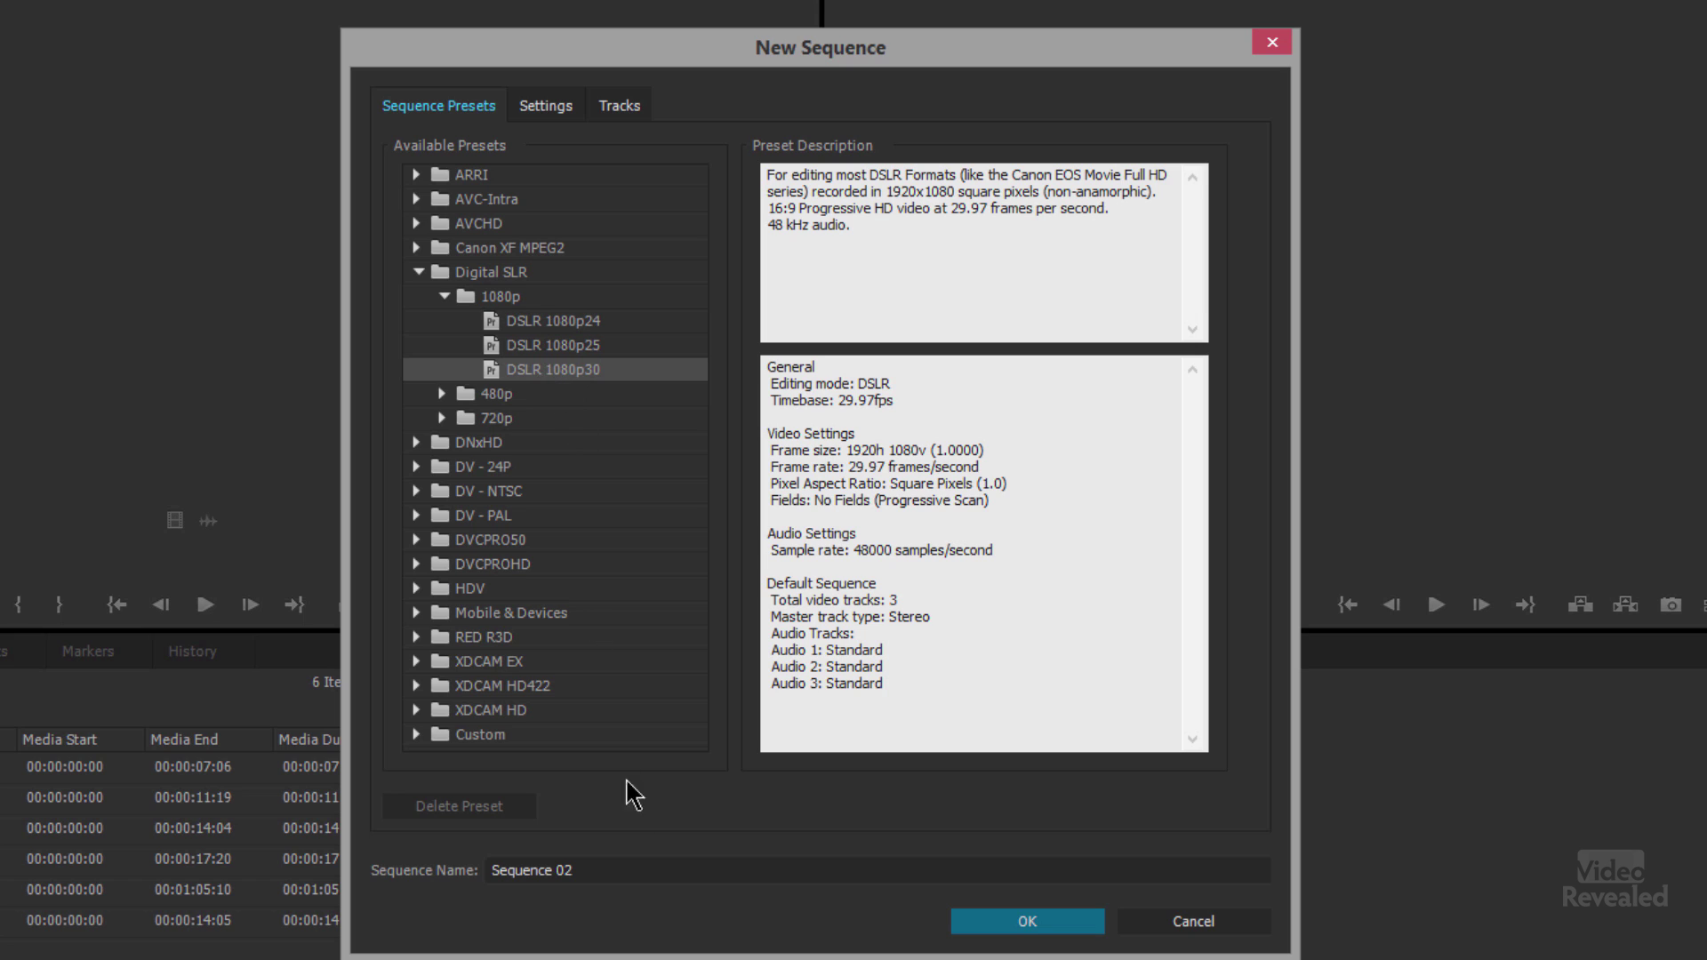
click(1040, 932)
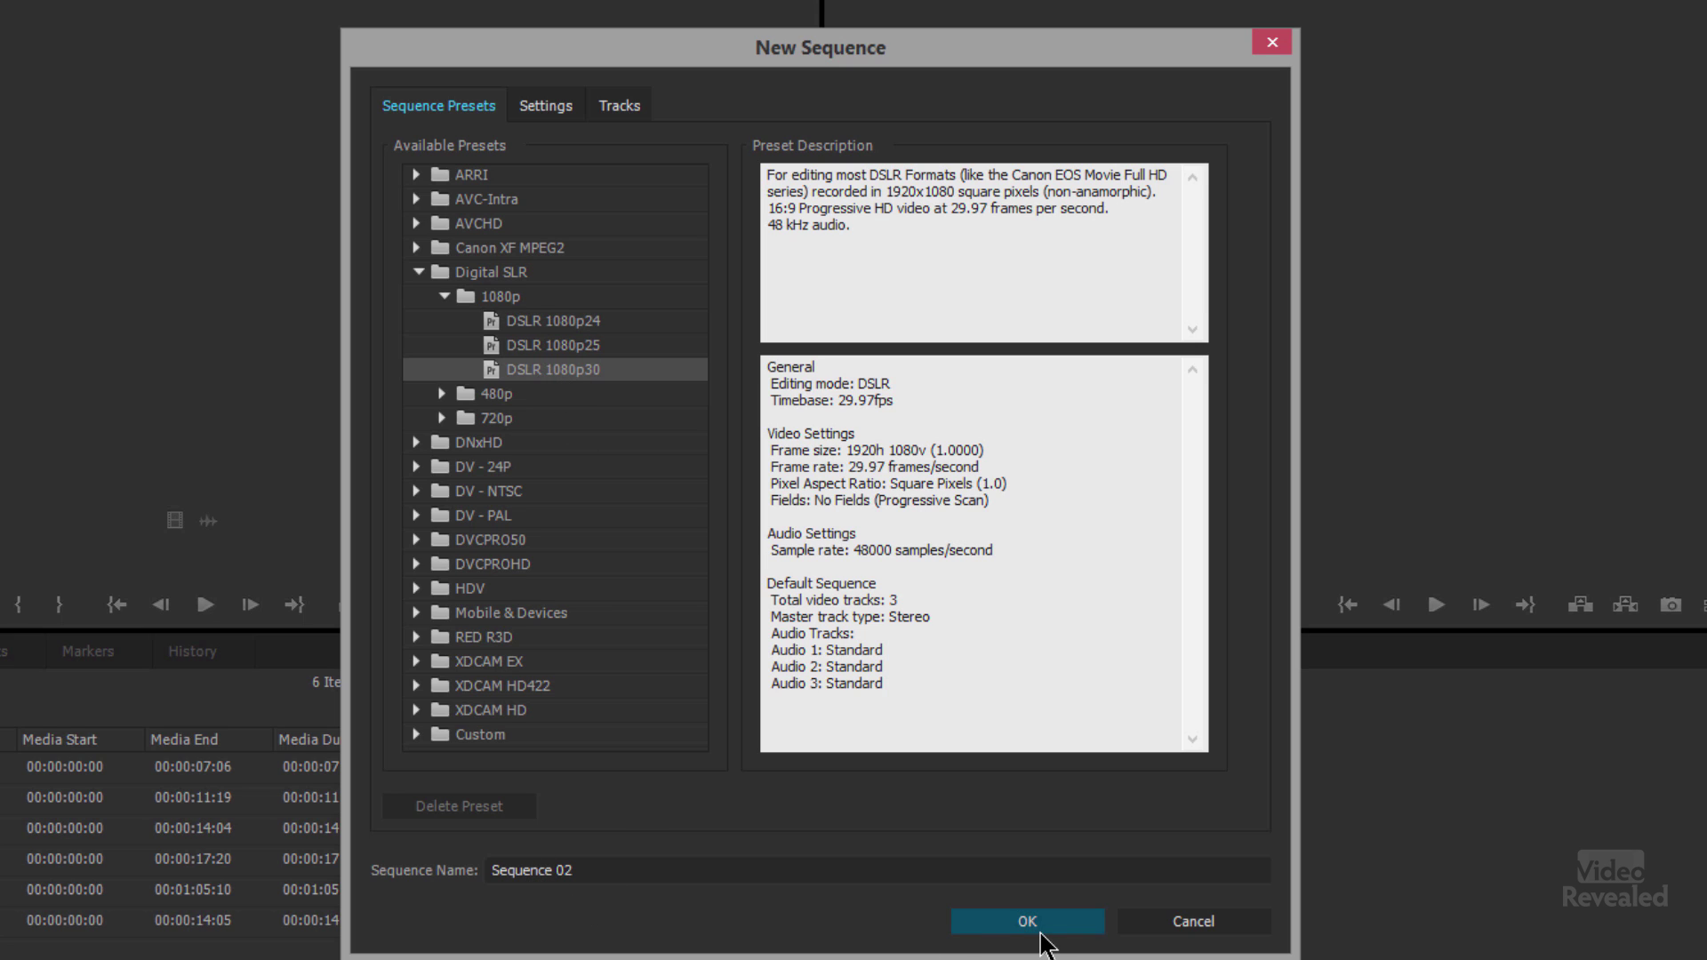
click(546, 106)
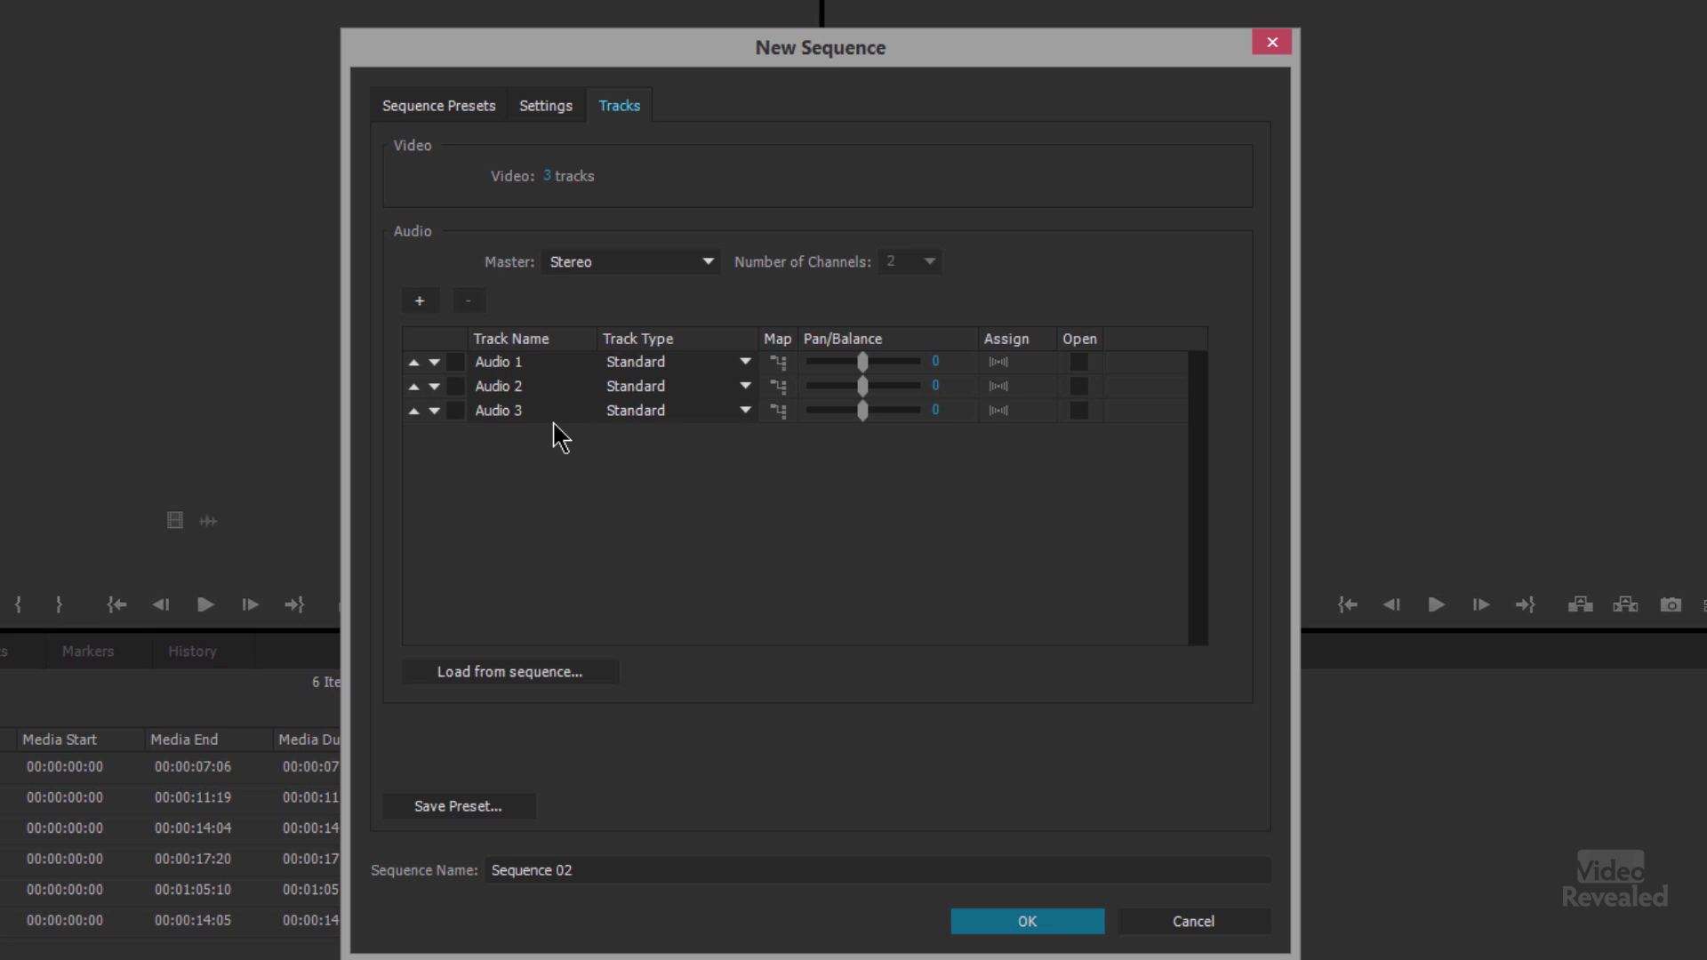
Step: Remove extra Audio tracks 3–5, keep the master track Stereo, and set video tracks to 1
click(420, 302)
click(420, 302)
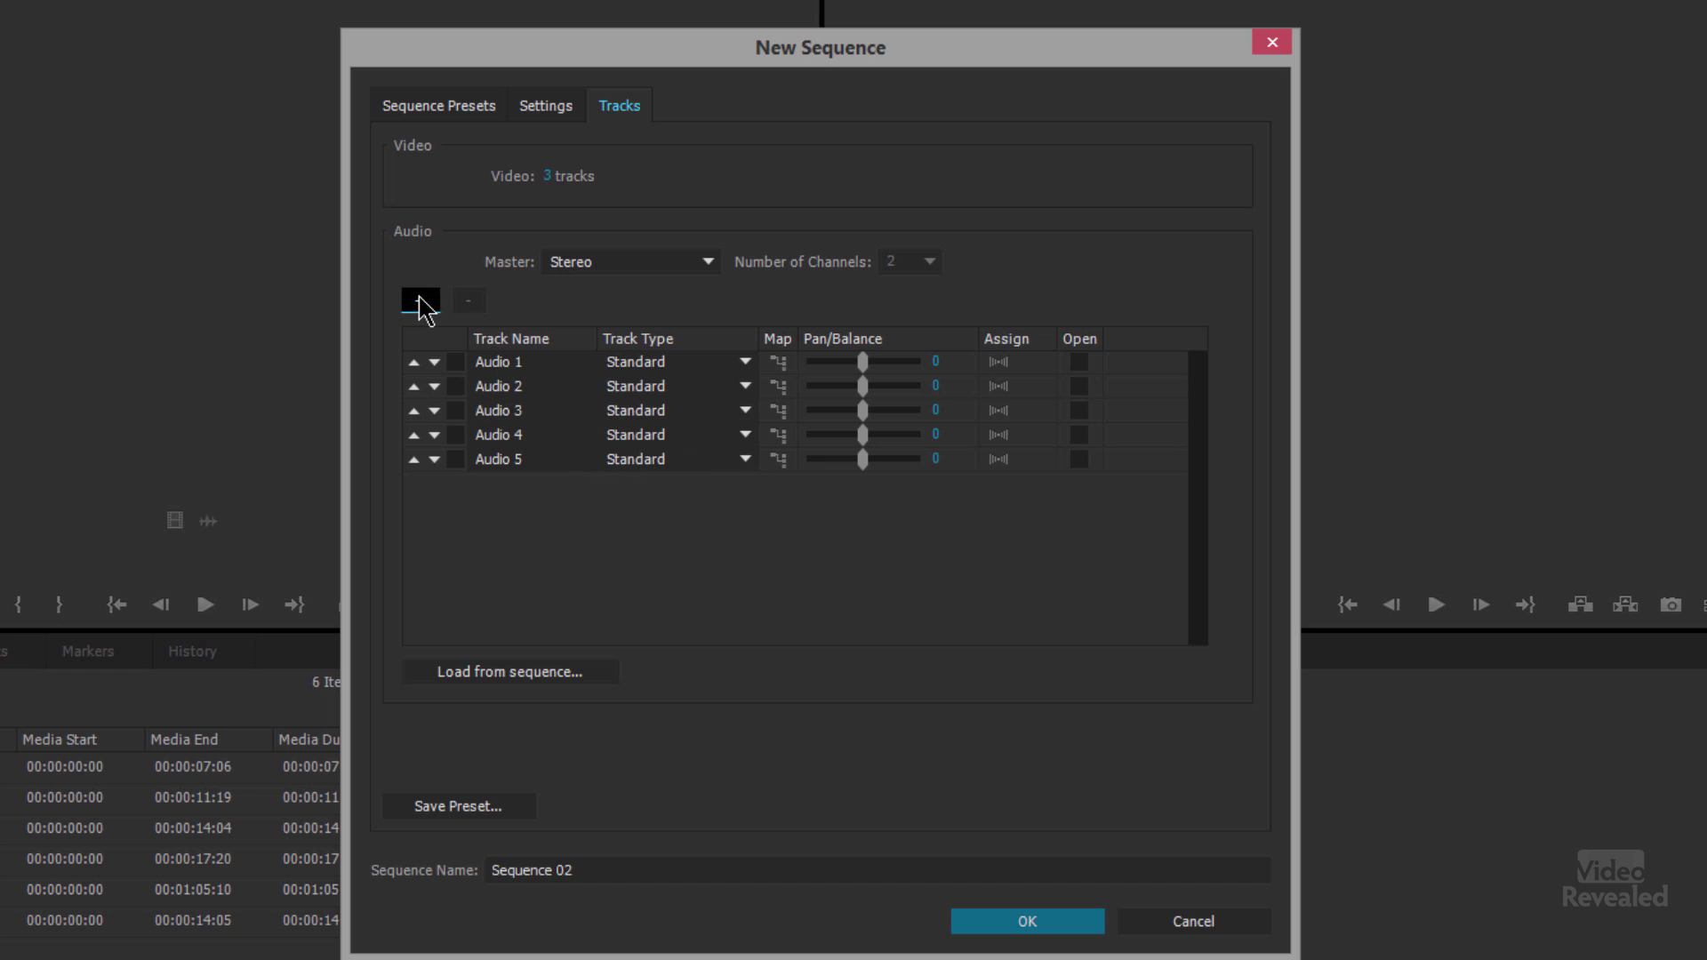
click(455, 459)
click(455, 435)
click(455, 410)
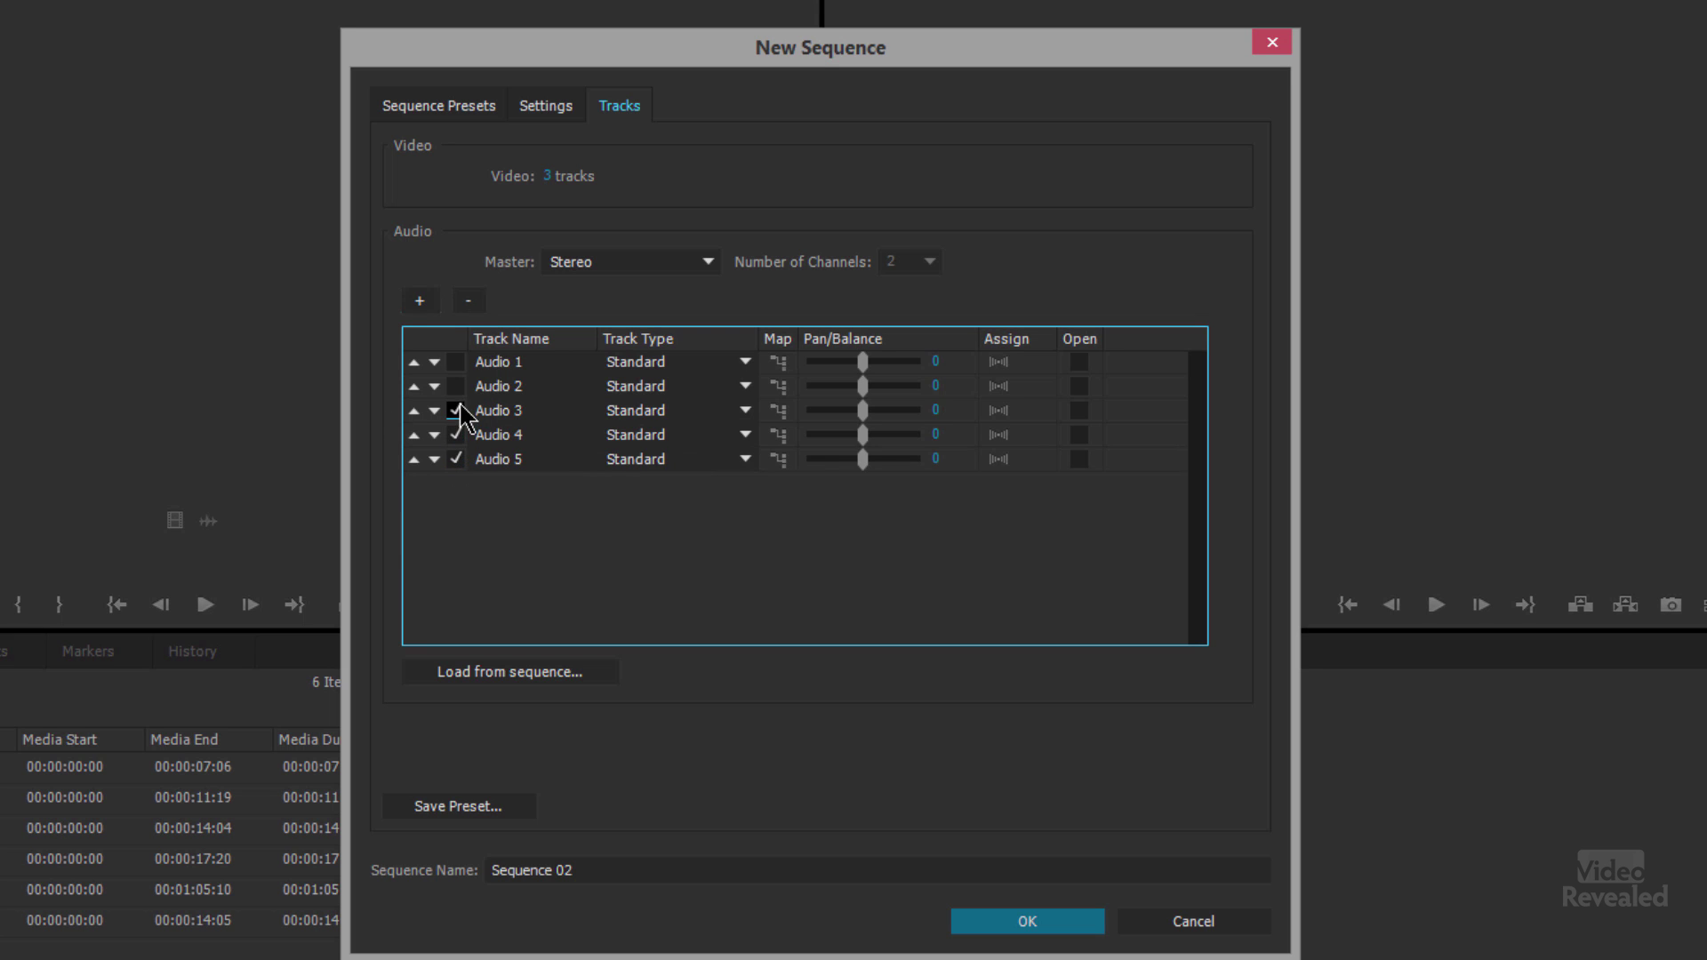
click(469, 306)
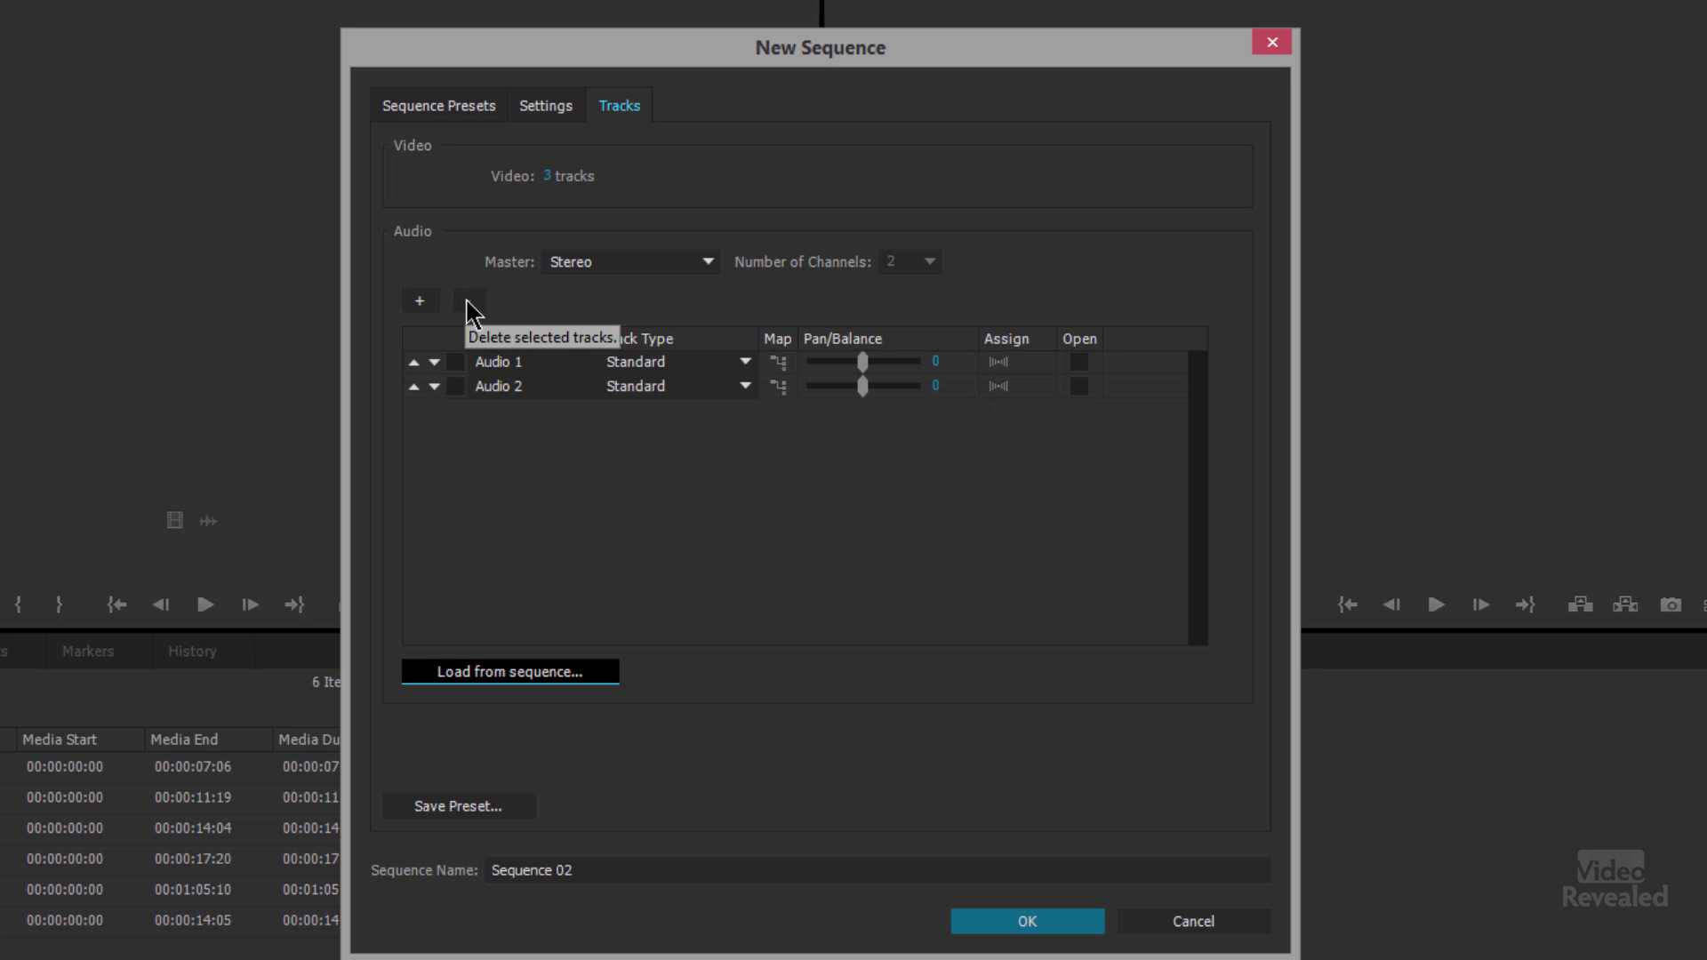
click(708, 263)
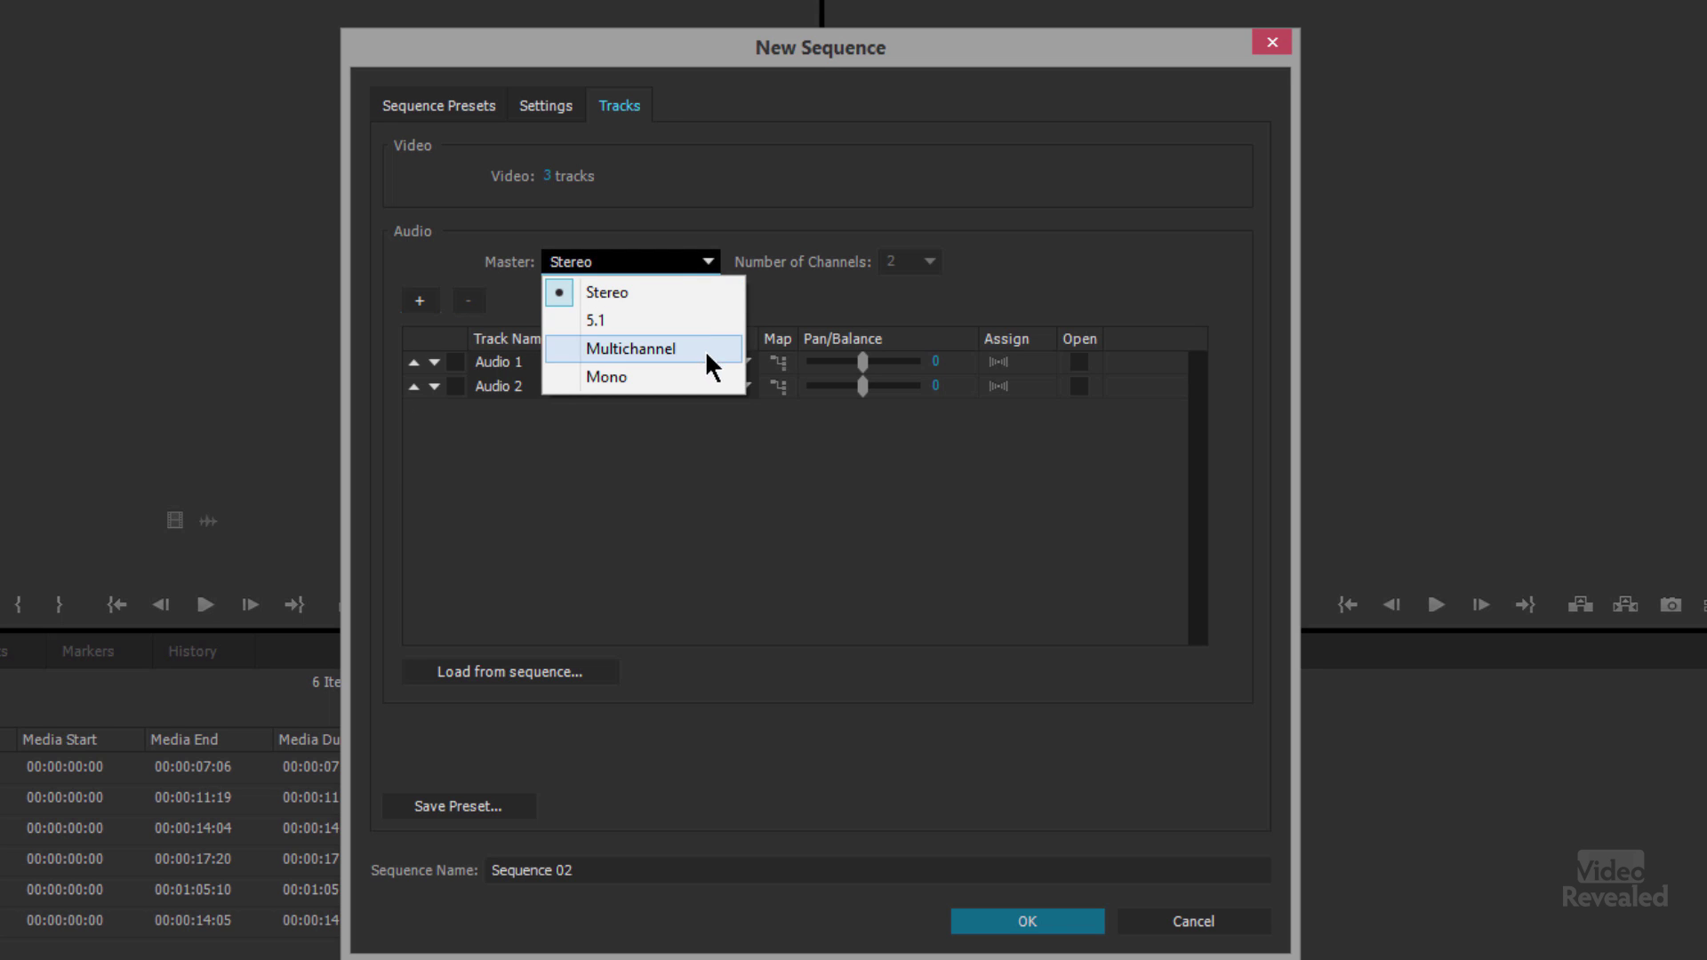
click(681, 478)
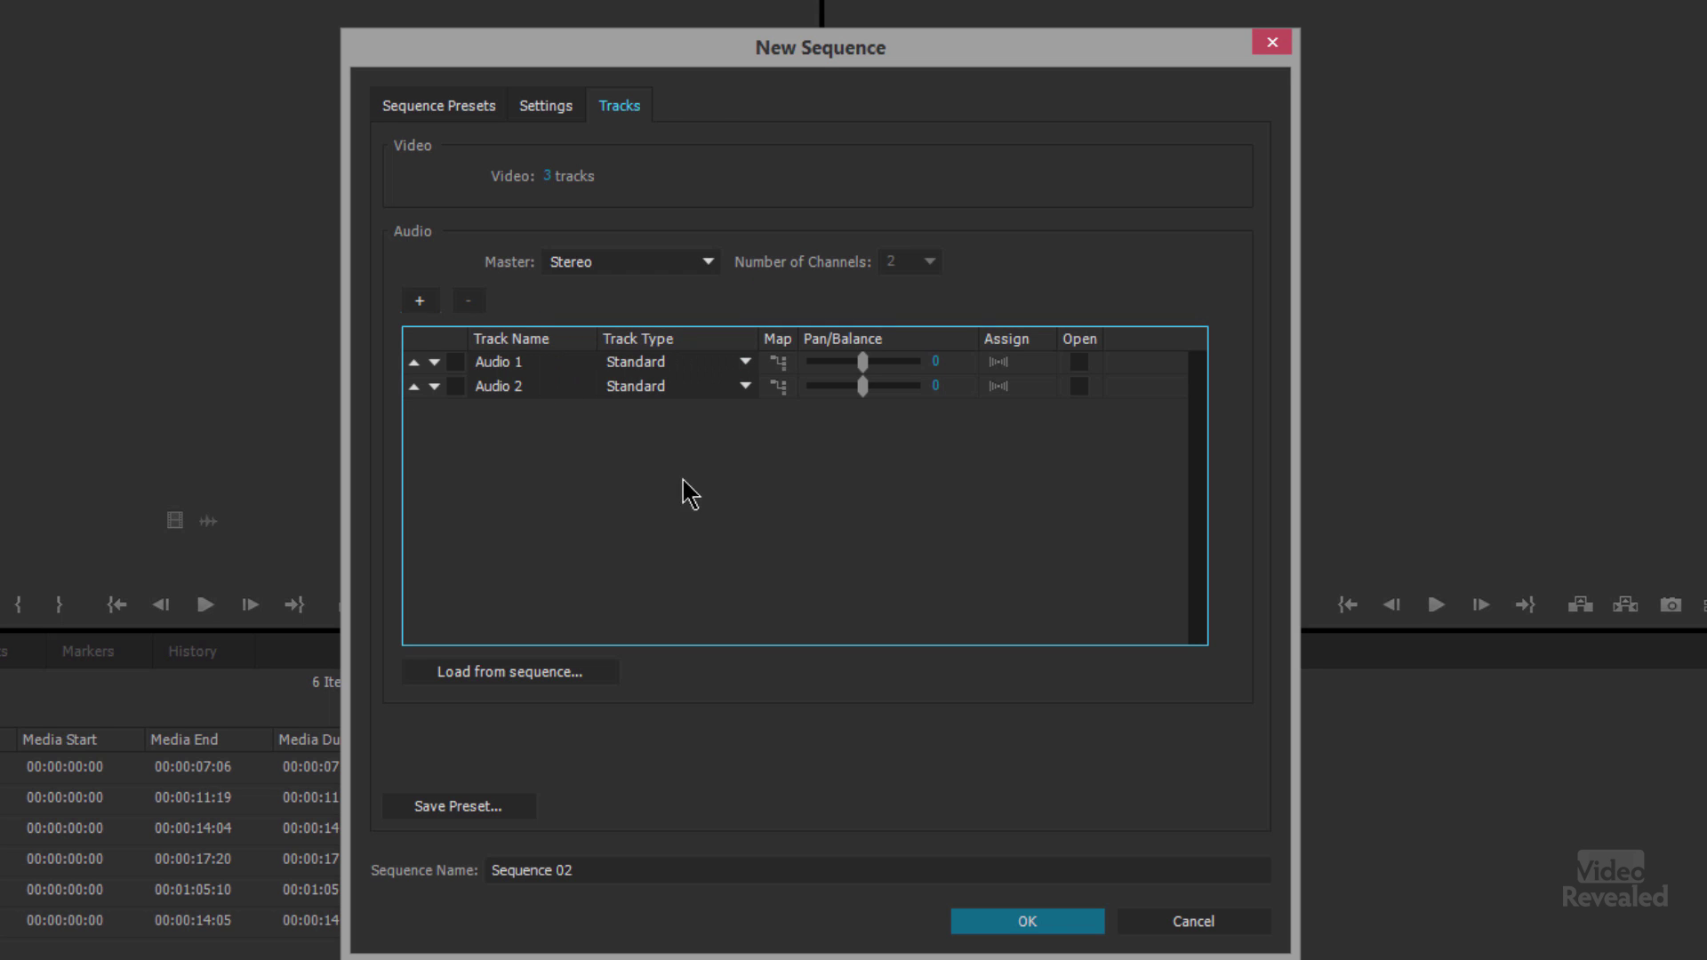
click(435, 820)
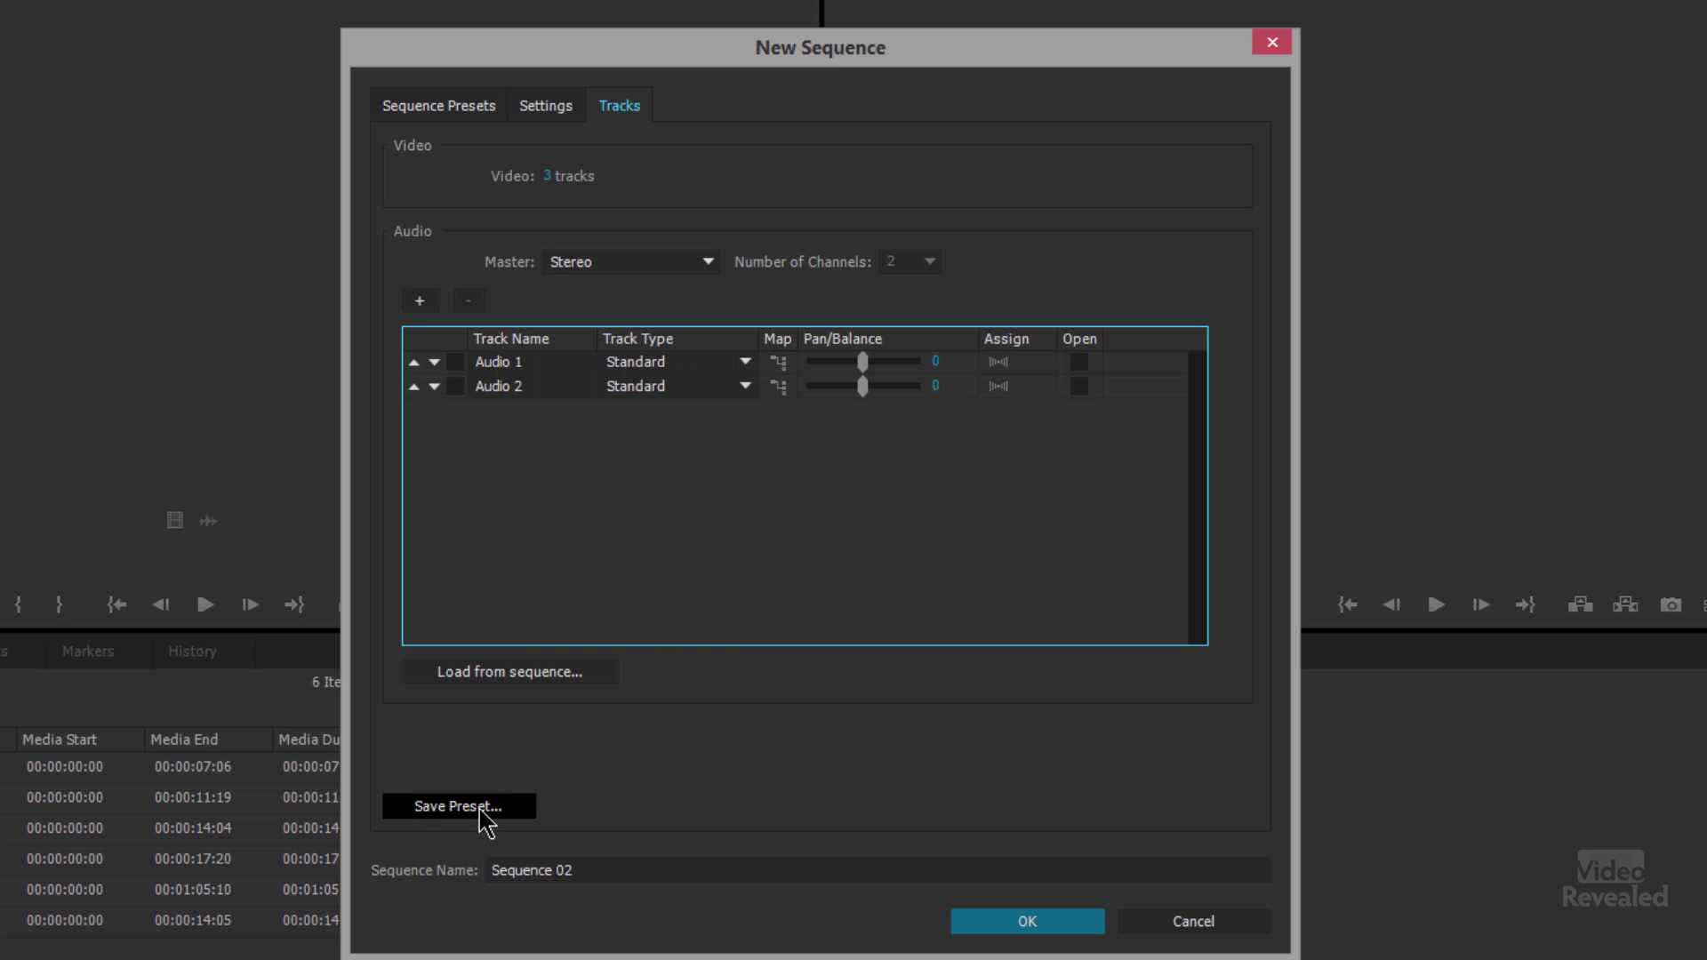
click(548, 175)
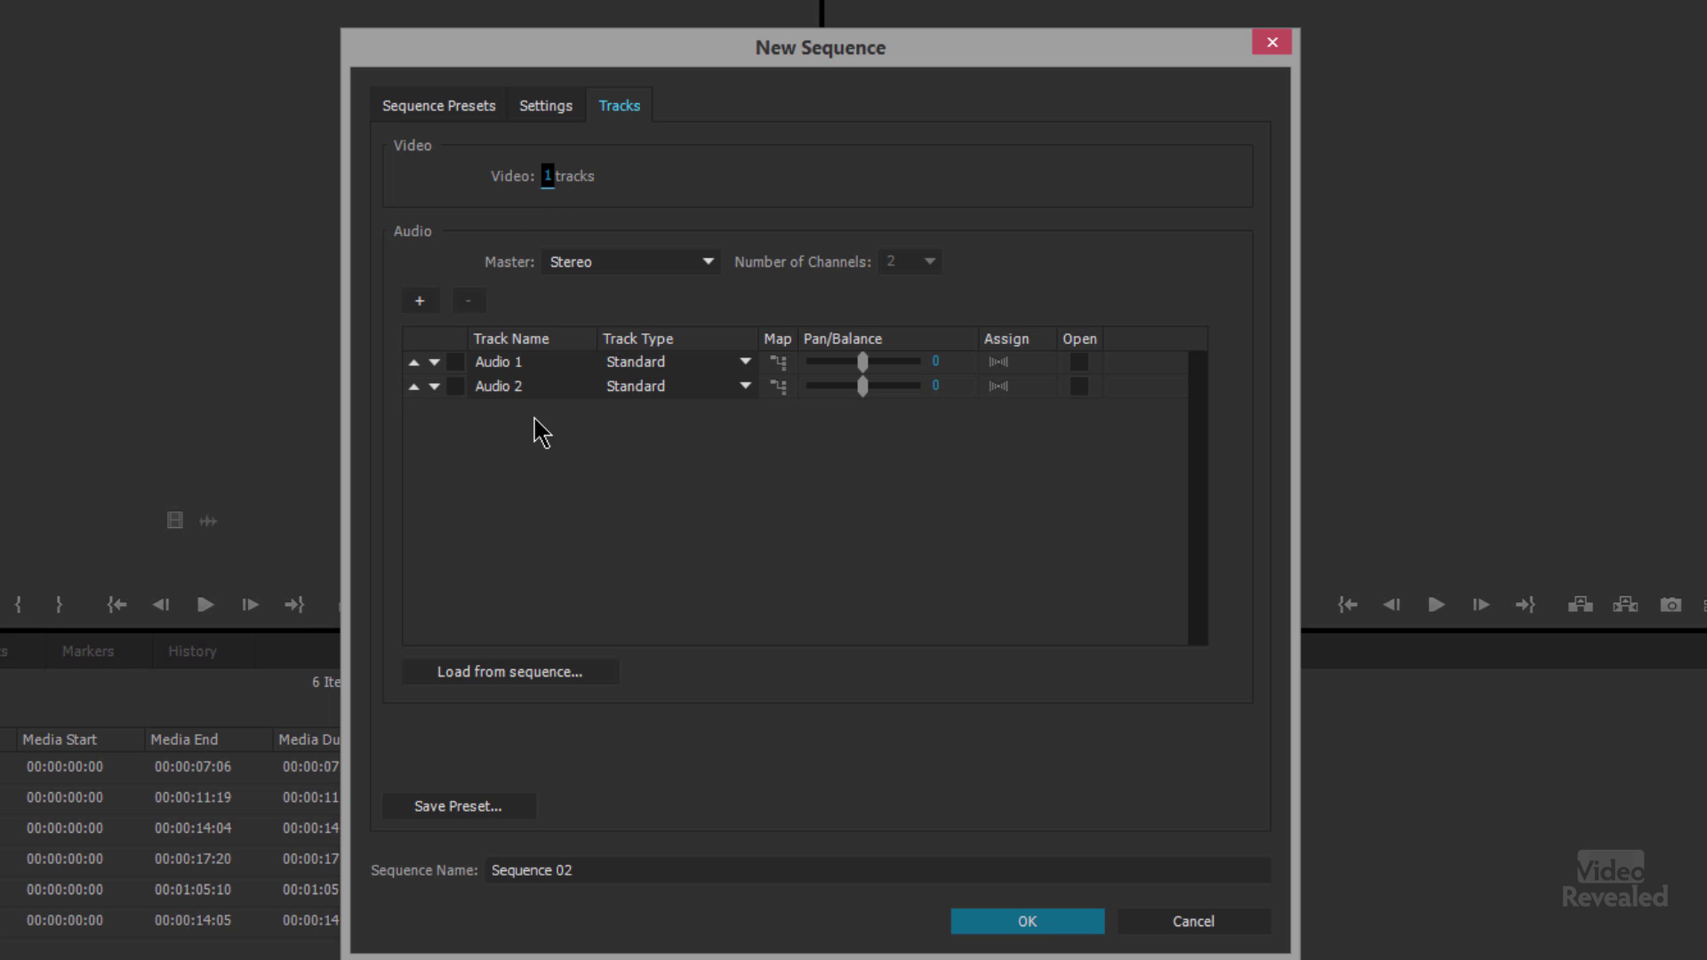
Step: Save the current sequence settings as a custom preset named 'My Sequence'
click(477, 814)
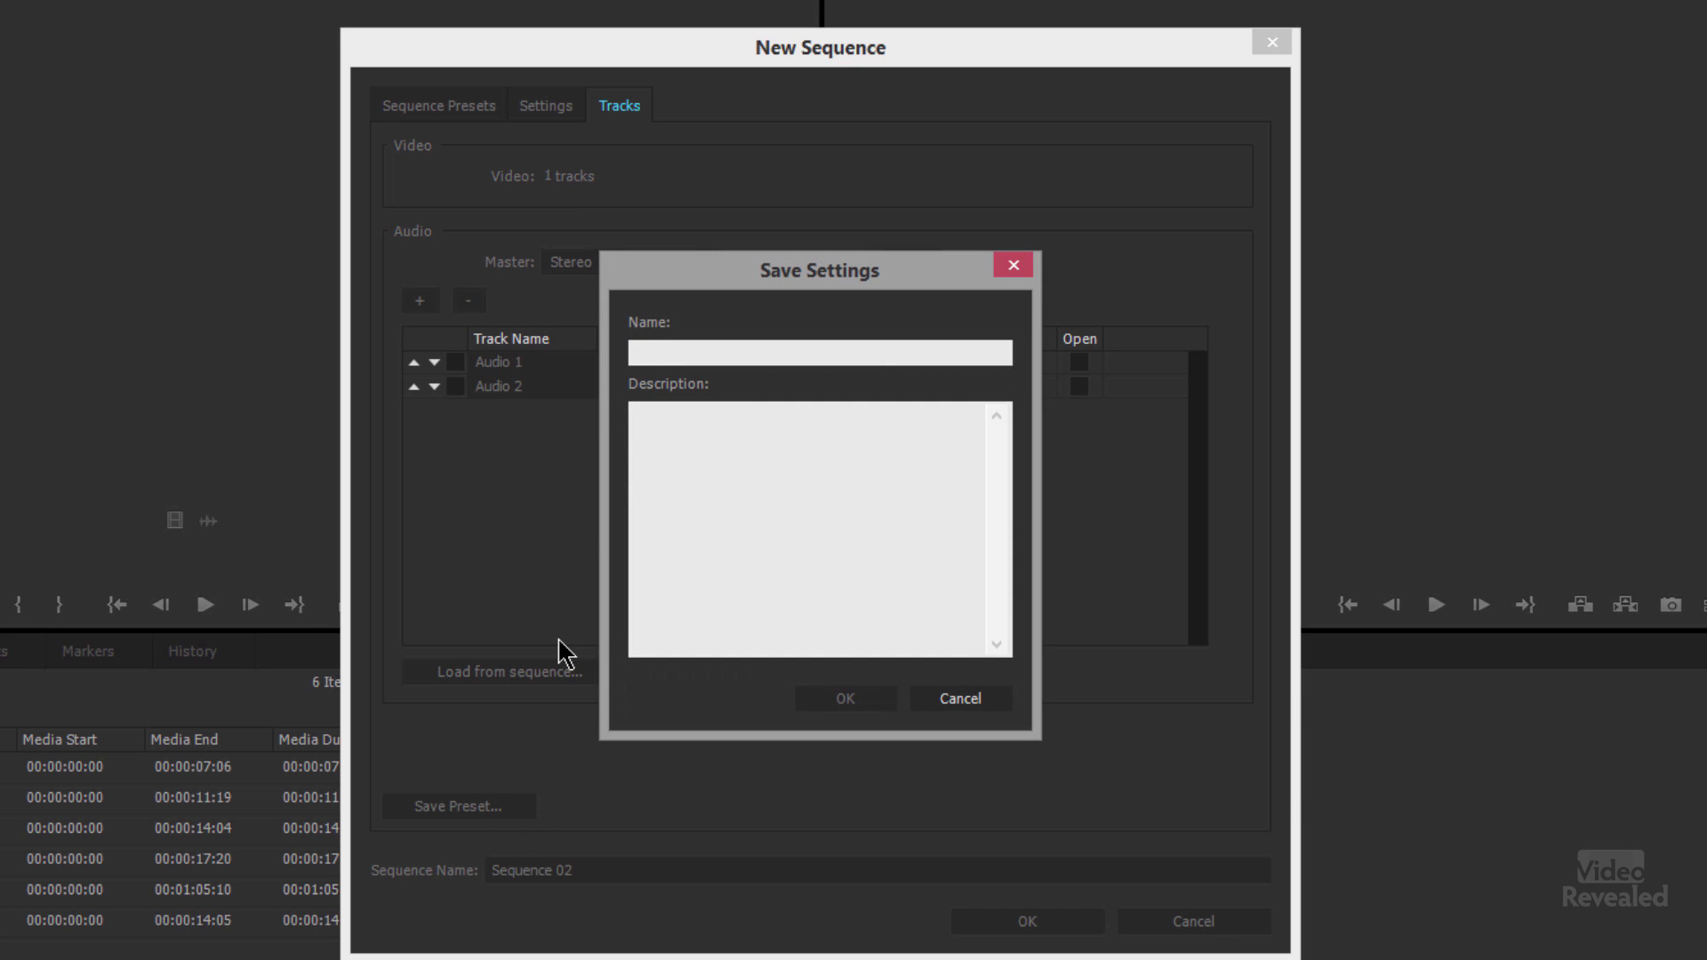
text(My Se)
key(Tab)
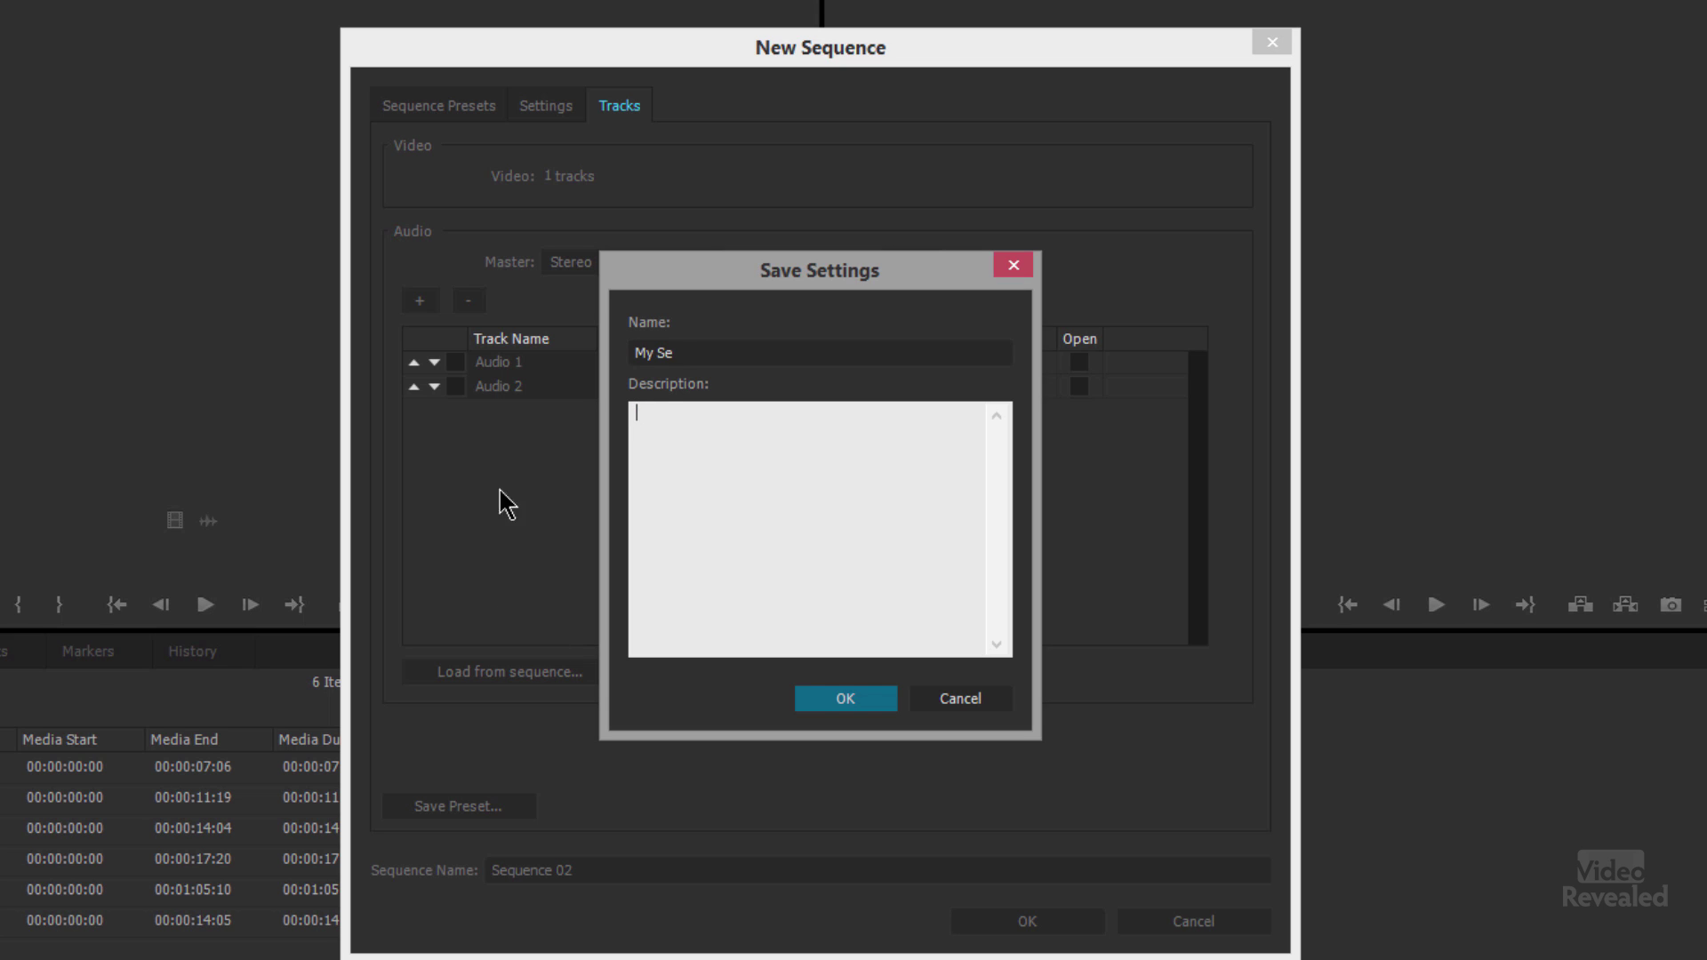
click(695, 352)
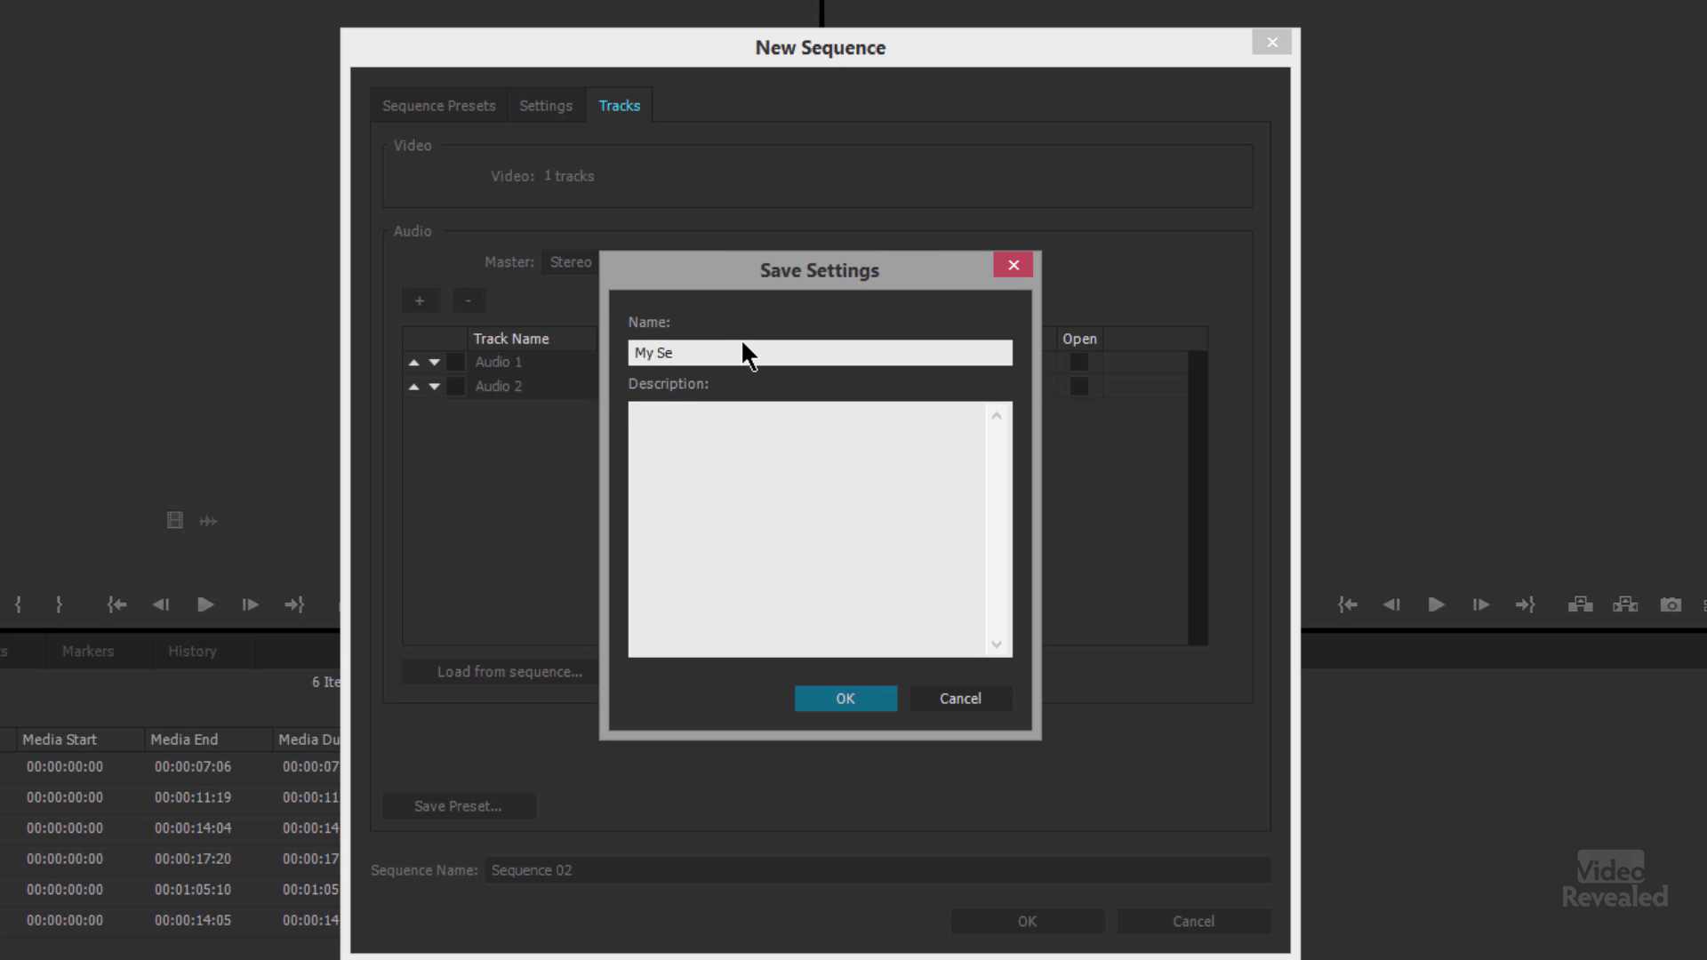
text(quence)
click(856, 709)
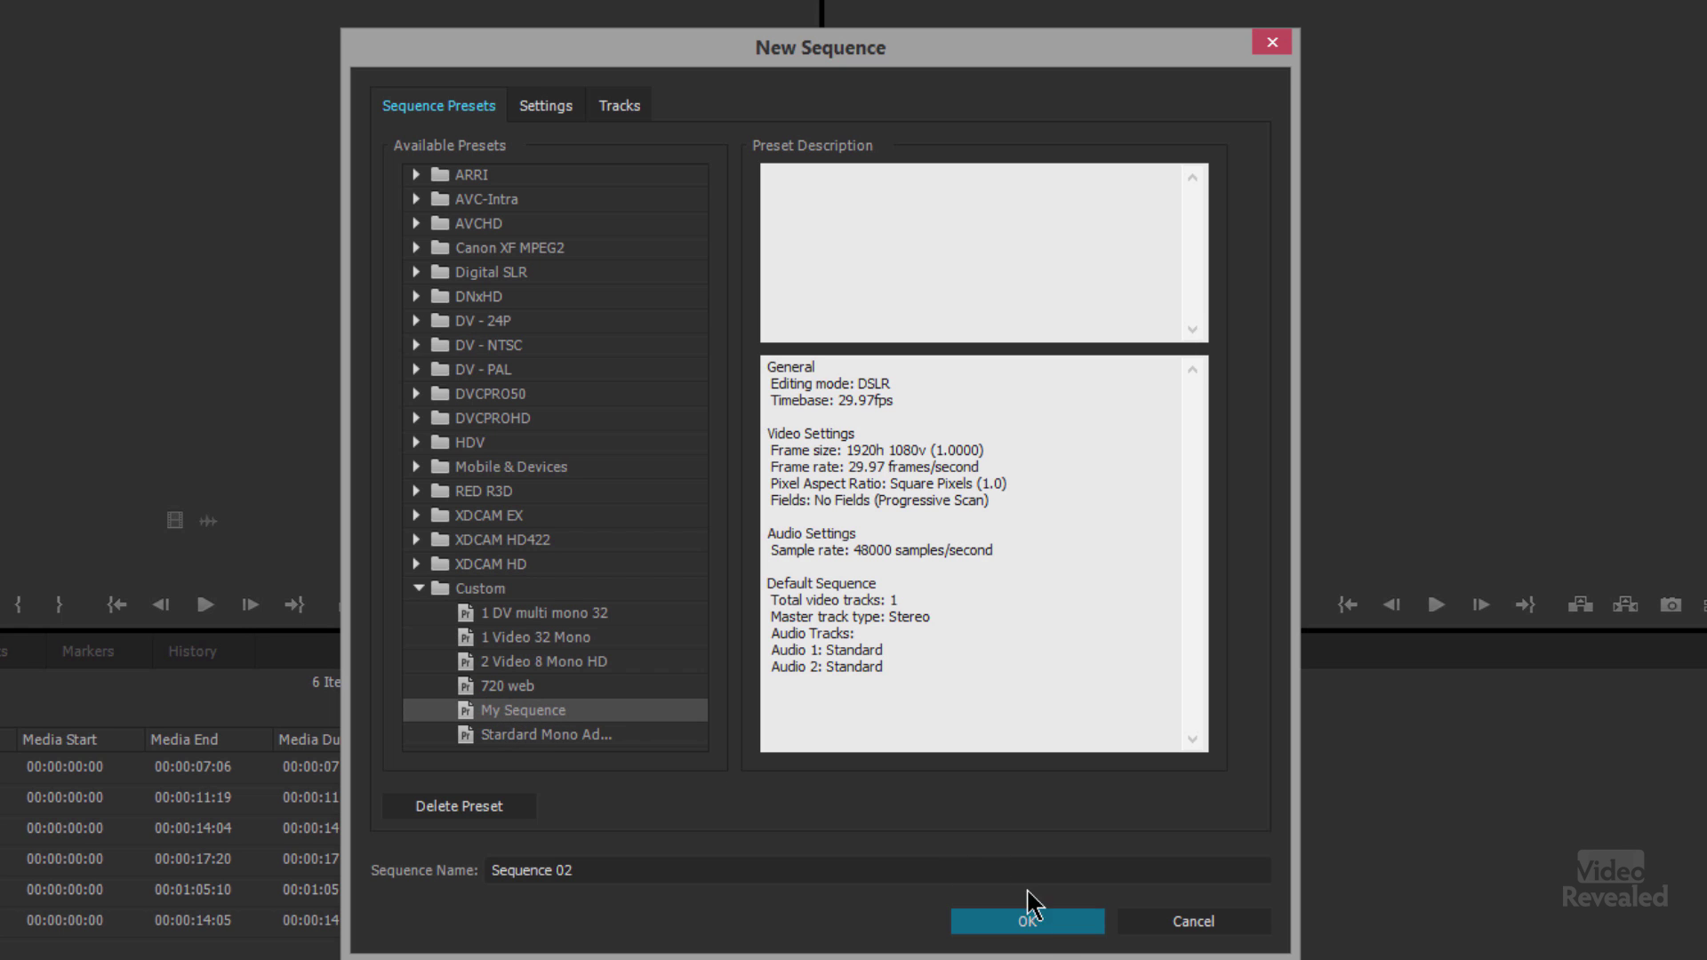
Step: Confirm the My Sequence preset to create Sequence 02 with one video and two audio tracks
click(1055, 925)
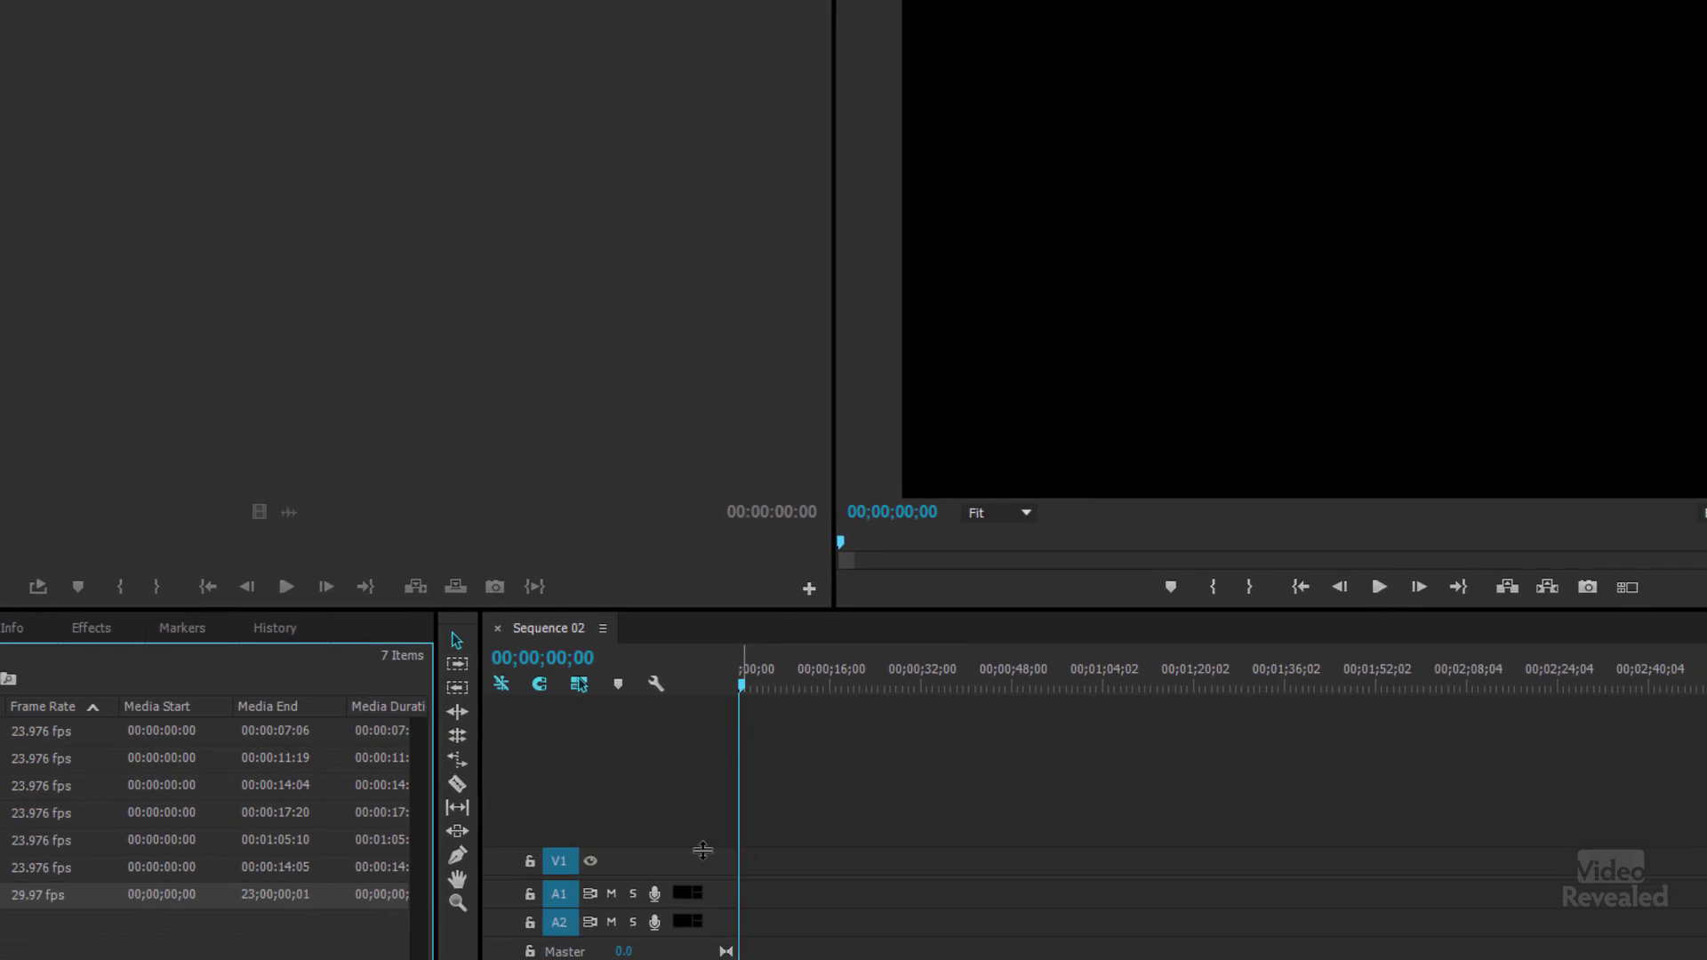